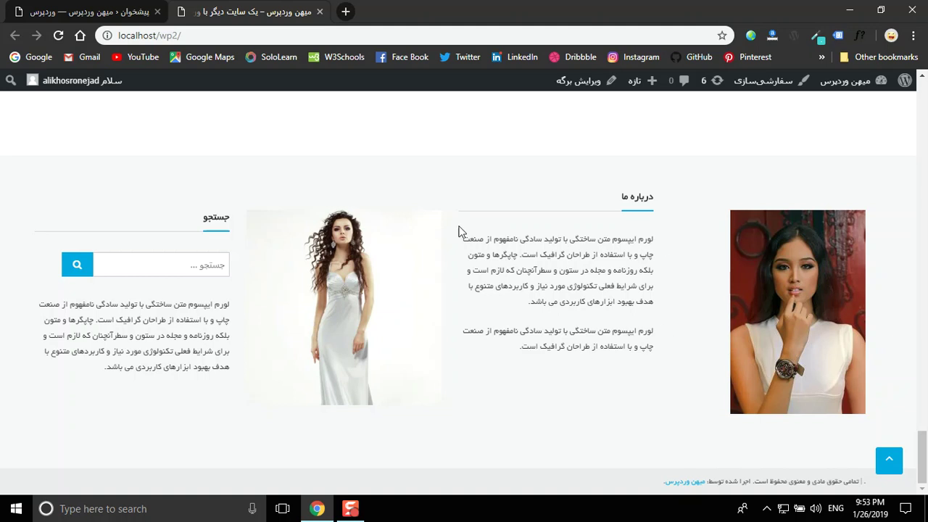
Open the widgets page (ابزارک‌ها) from the WordPress dashboard in a new browser tab and switch to it
click(69, 8)
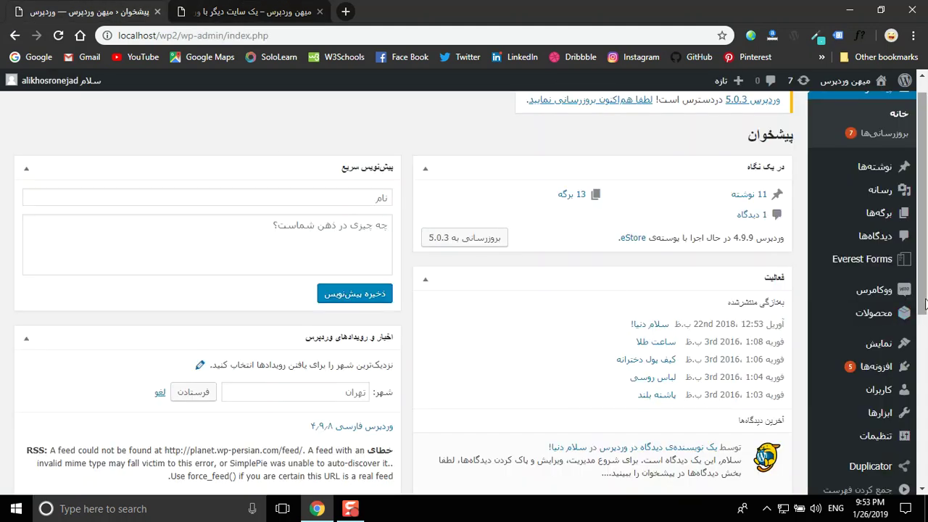
drag(924, 252, 925, 283)
scroll(925, 283, down, 1)
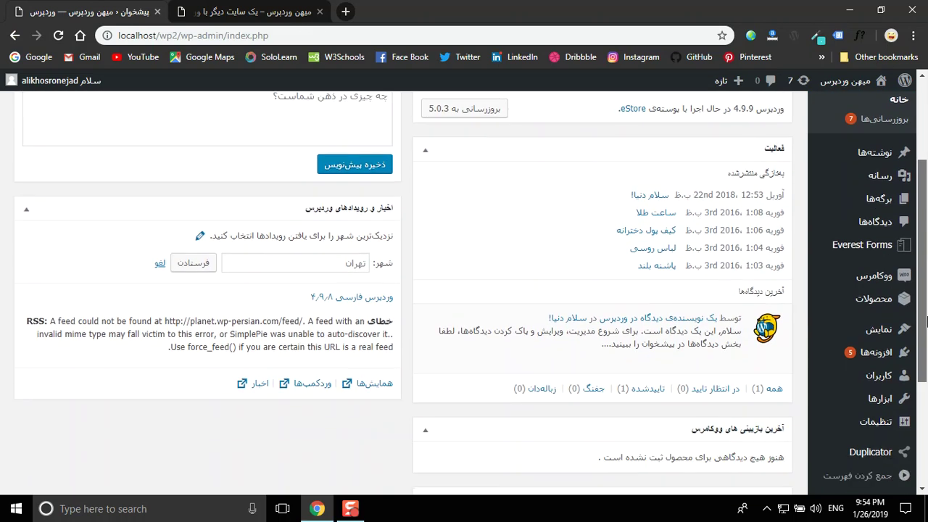
mouse_move(877, 332)
right_click(779, 324)
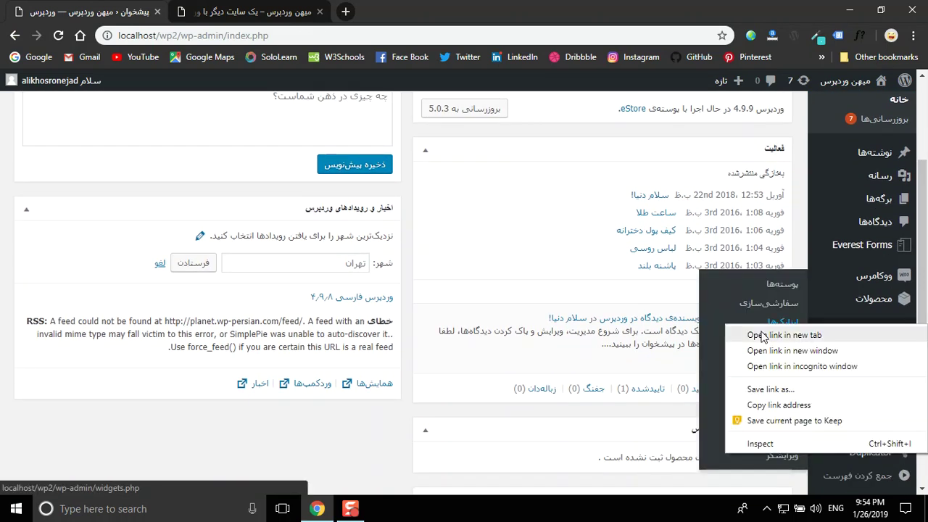
click(768, 335)
click(232, 11)
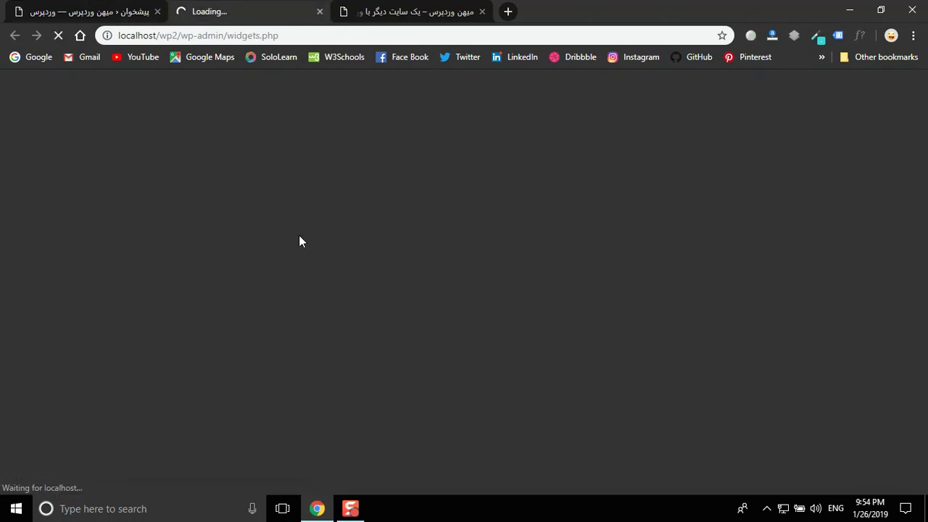
Look over the footer of the site's front page, and return to the widgets page
click(390, 16)
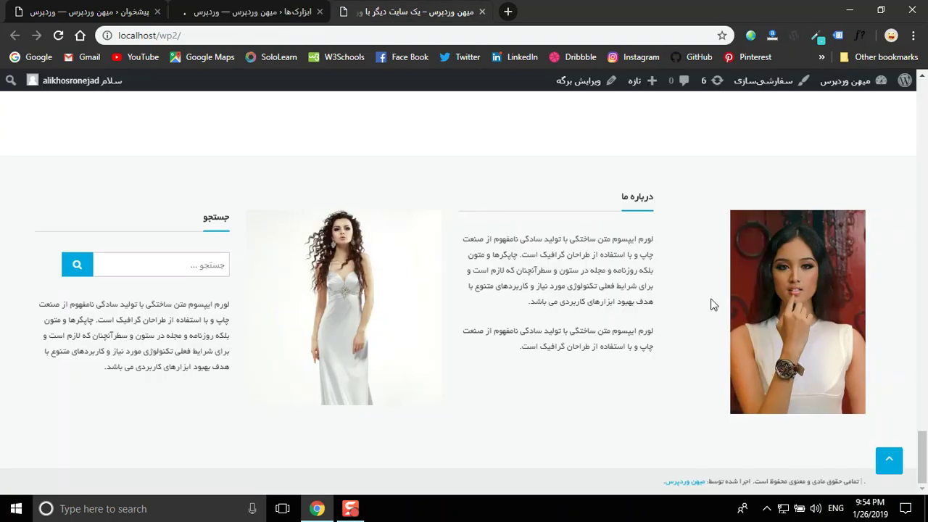
drag(923, 457, 922, 444)
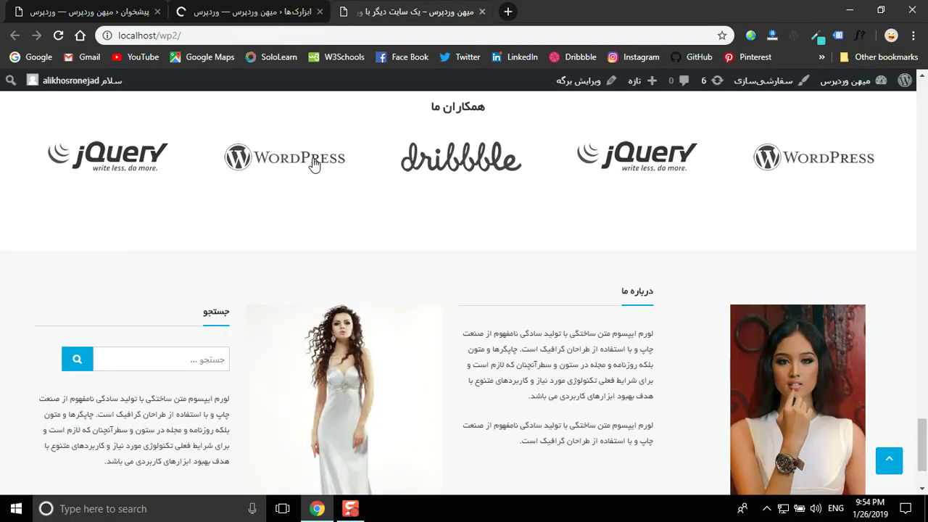
click(255, 11)
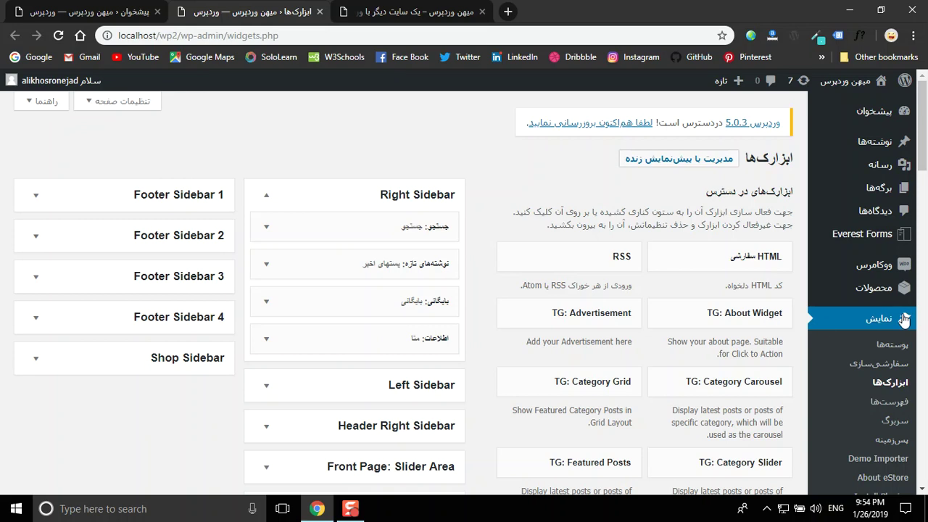
Inspect the widgets in Footer Sidebar 1 and Footer Sidebar 4, comparing them with the site's footer, and collapse both areas
scroll(925, 145, down, 1)
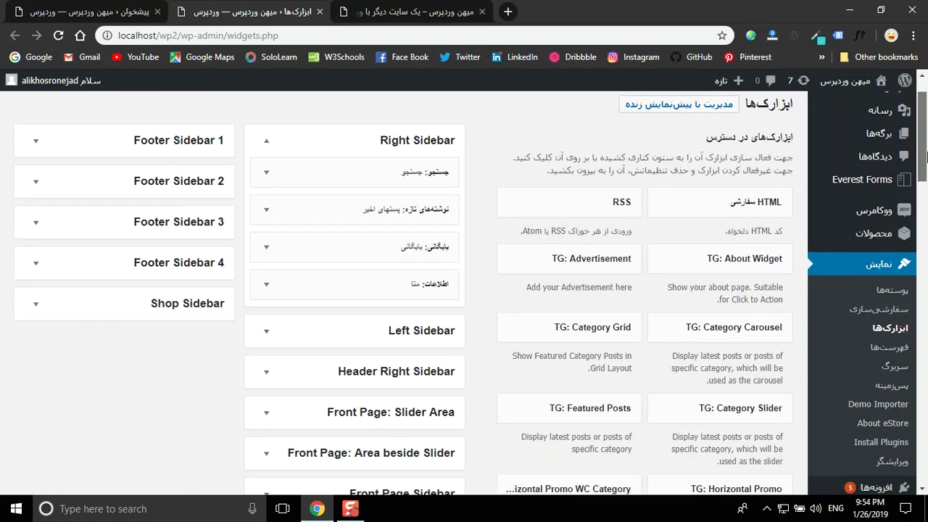
click(205, 145)
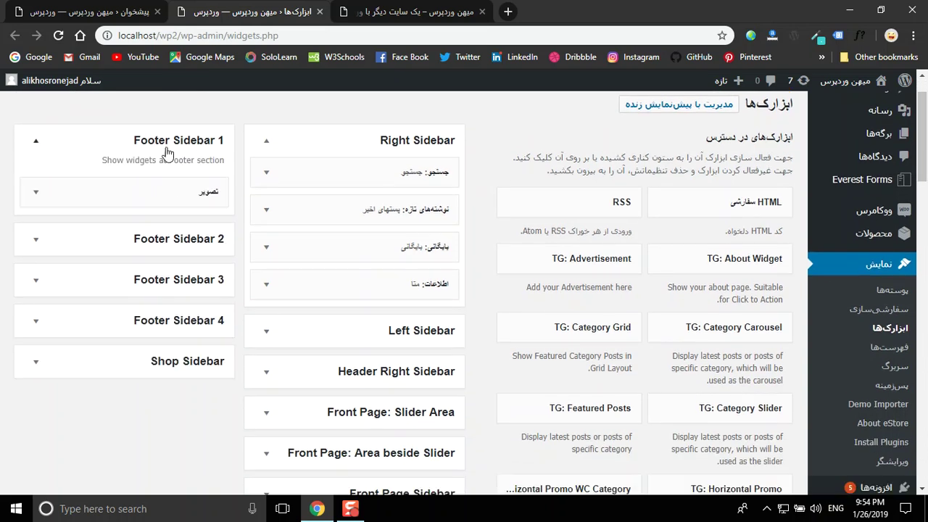
click(176, 150)
click(392, 12)
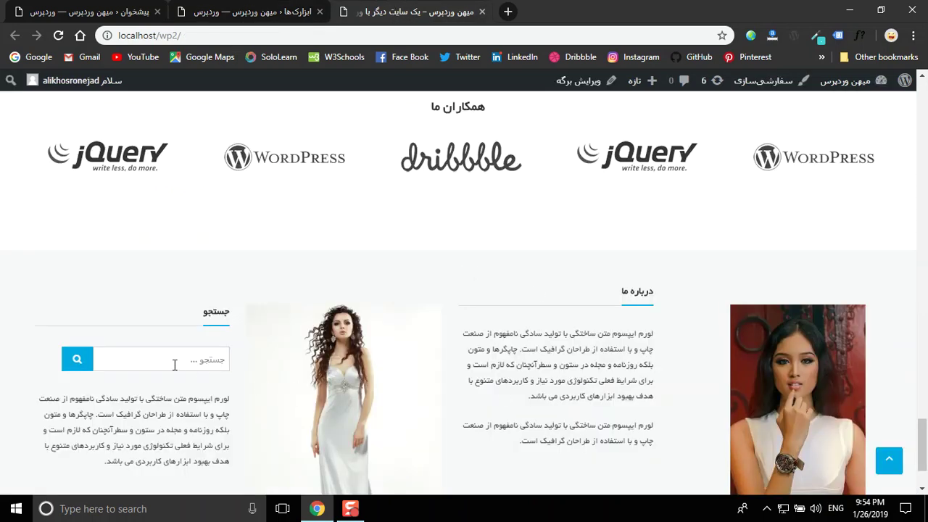
click(239, 12)
click(176, 262)
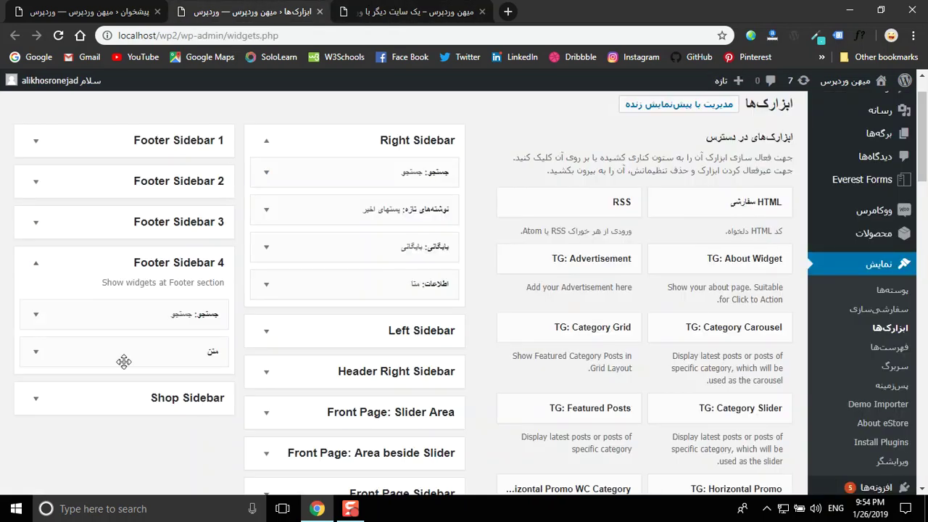
click(179, 262)
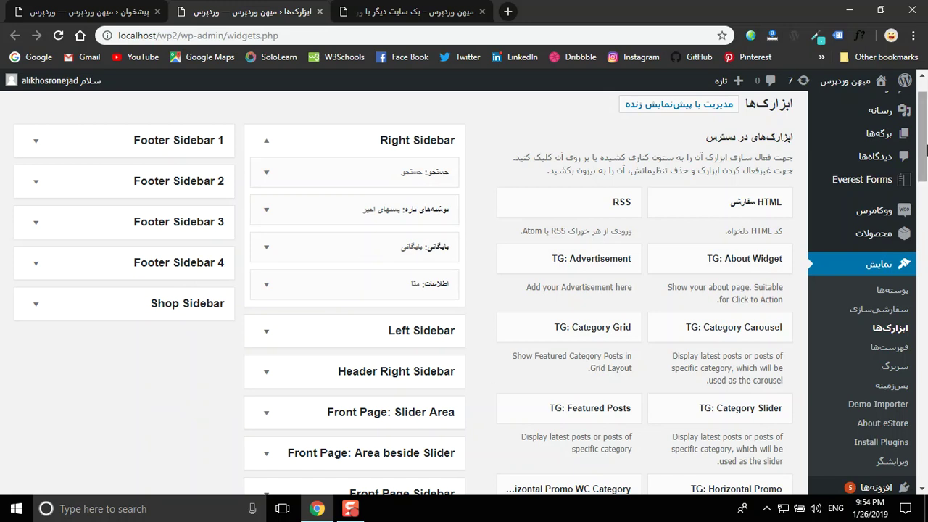
Expand Front Page Sidebar, Area beside Slider, Slider Area and Header Right Sidebar to view their assigned widgets
scroll(920, 160, down, 2)
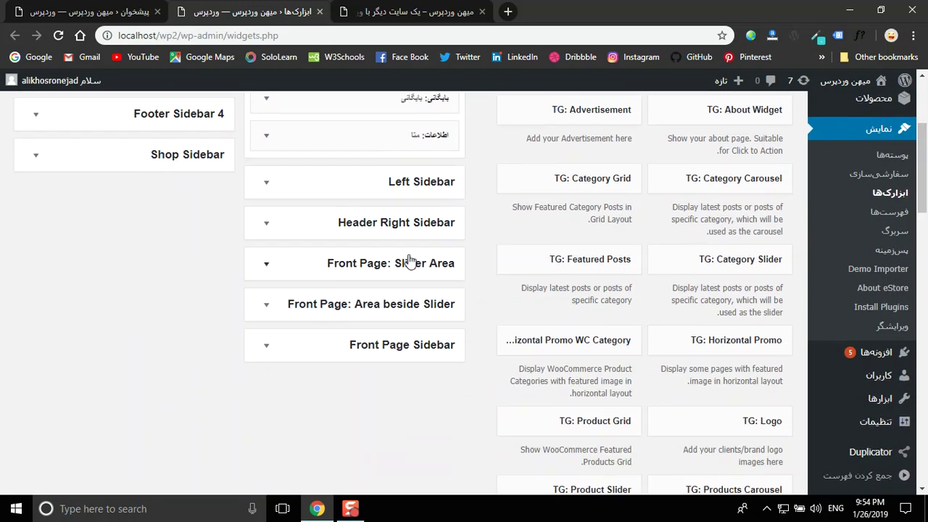
click(375, 335)
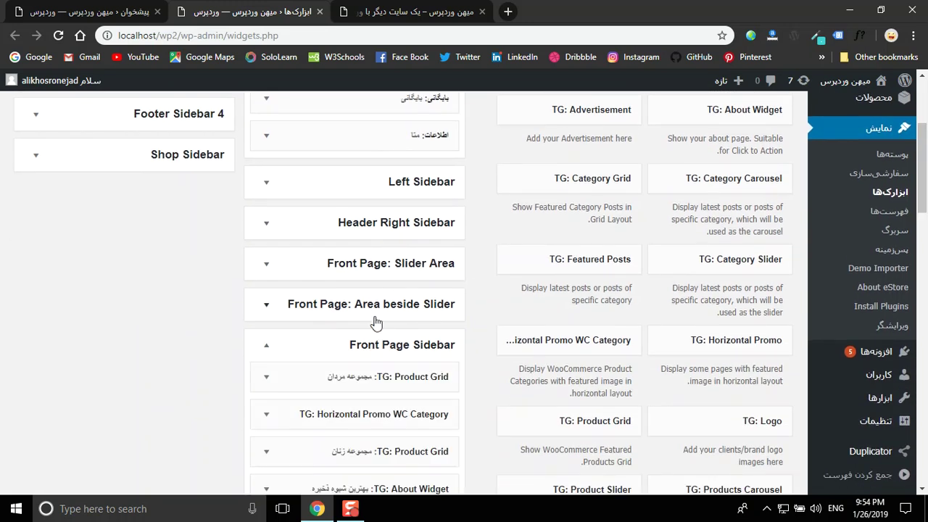
click(376, 310)
click(384, 266)
click(411, 226)
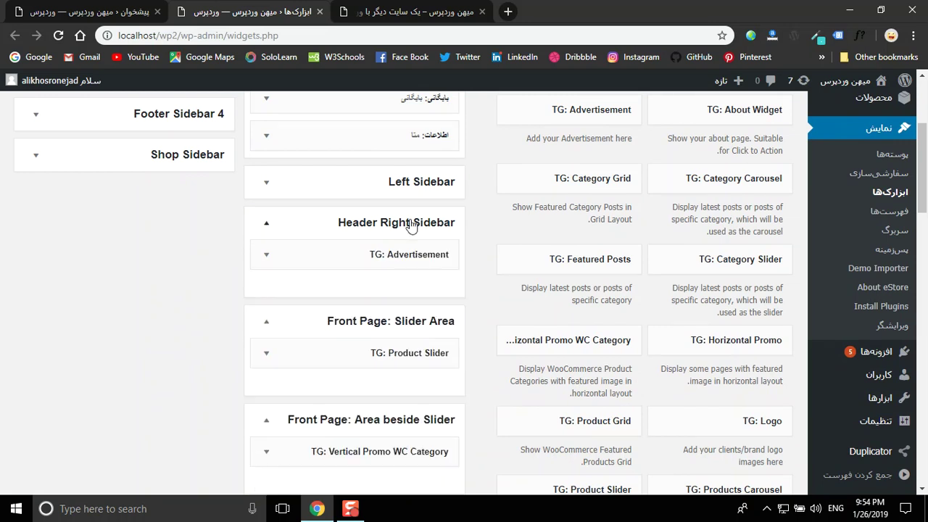
drag(925, 156, 925, 127)
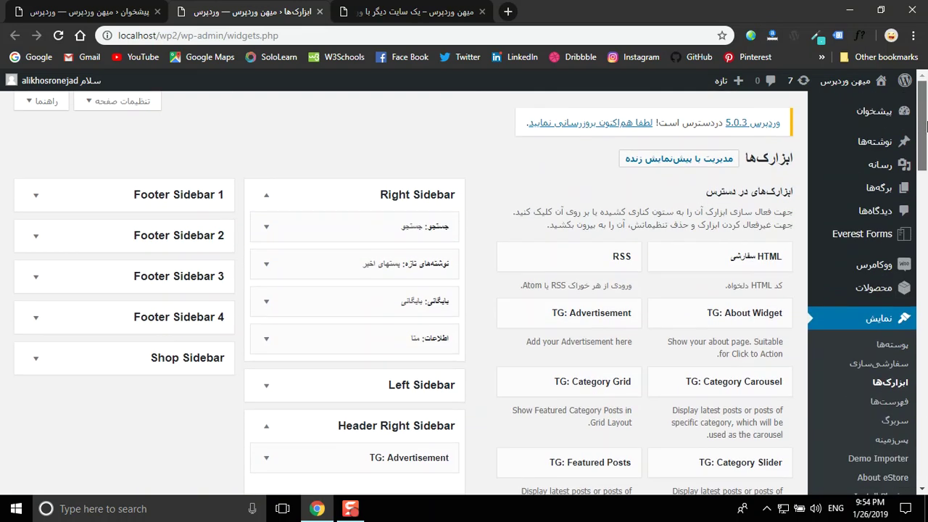
Close the widgets tab and review the site's front page from the footer up to the header
click(880, 111)
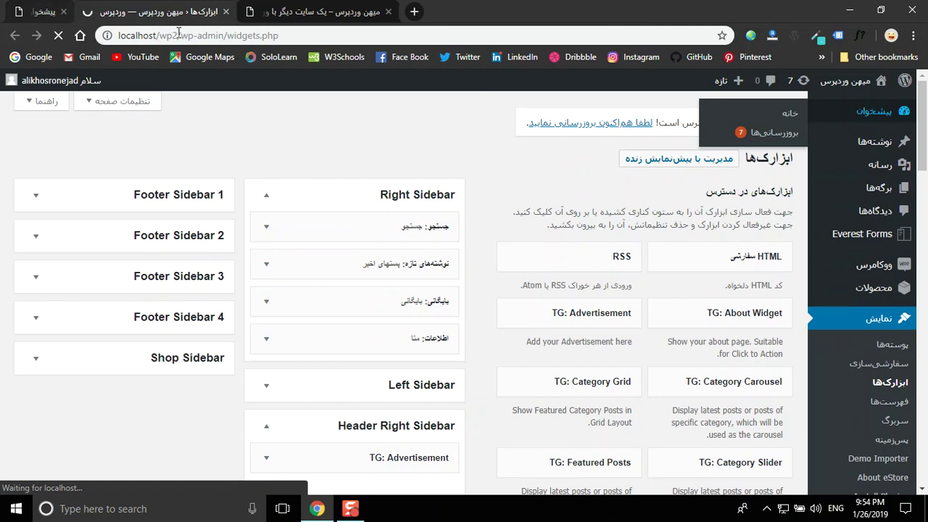
key(ctrl+w)
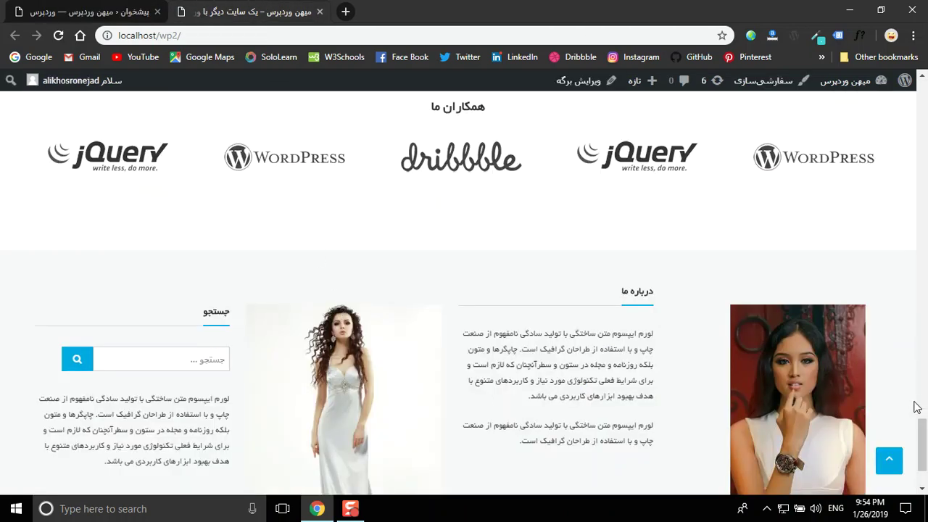
drag(916, 443, 924, 107)
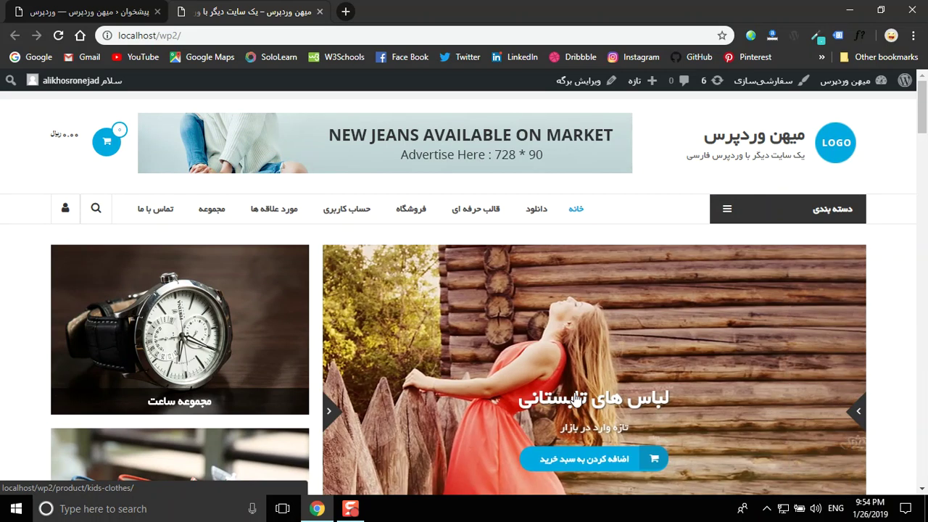
click(767, 509)
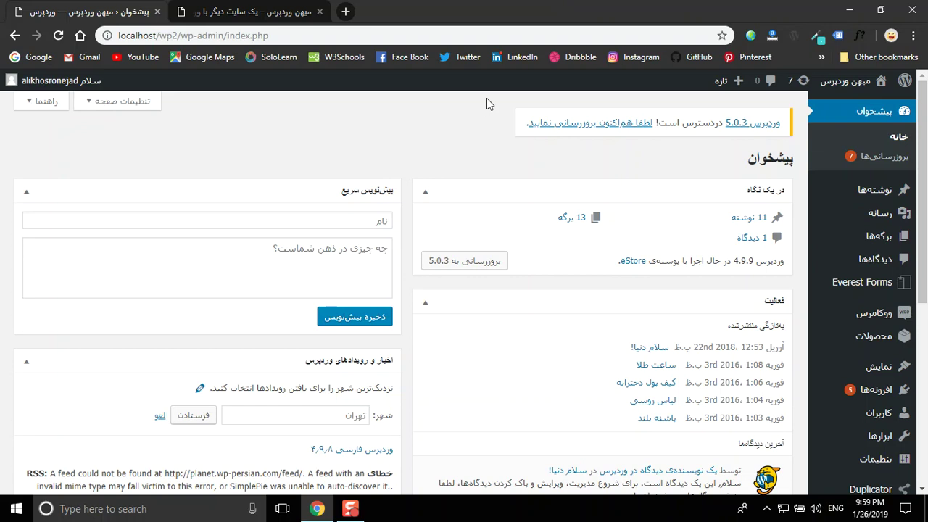
Look through the WooCommerce and products submenus of the dashboard, and open the WooCommerce orders list (سفارشات)
drag(926, 174, 925, 210)
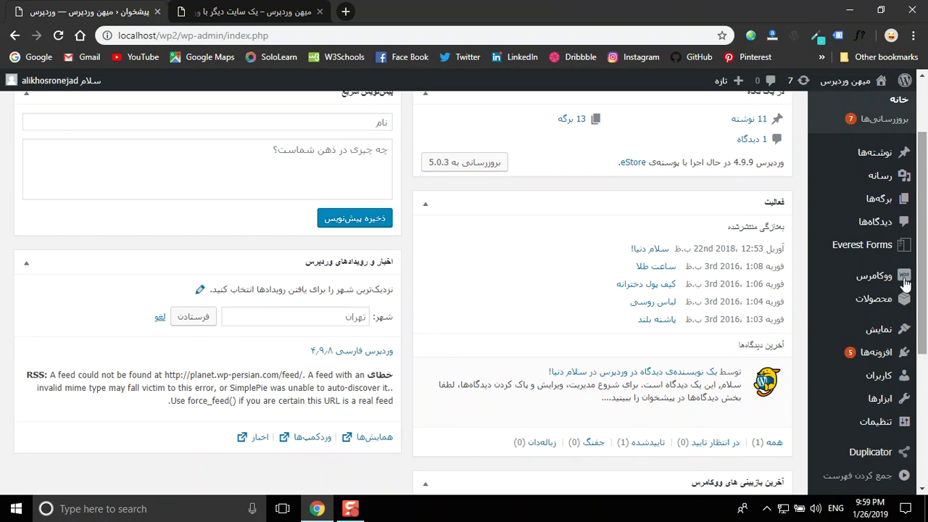
mouse_move(890, 279)
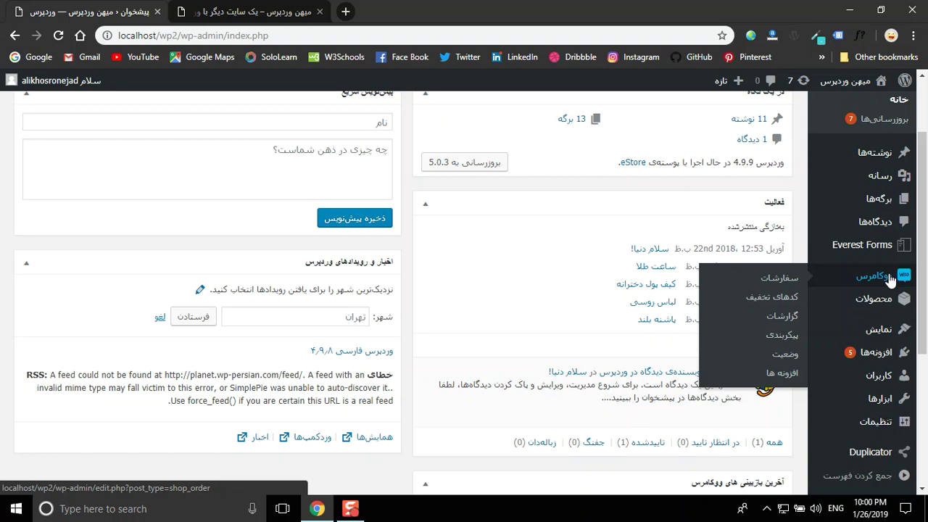
mouse_move(879, 314)
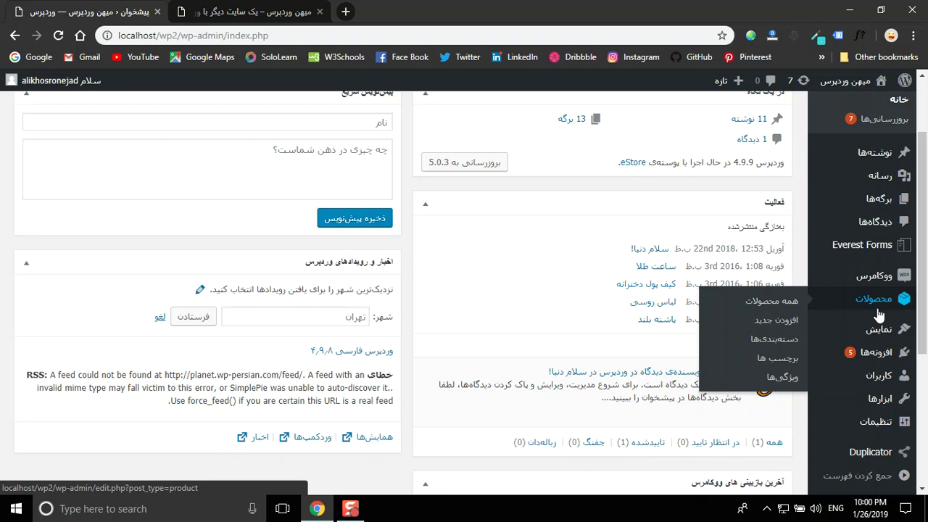
click(875, 277)
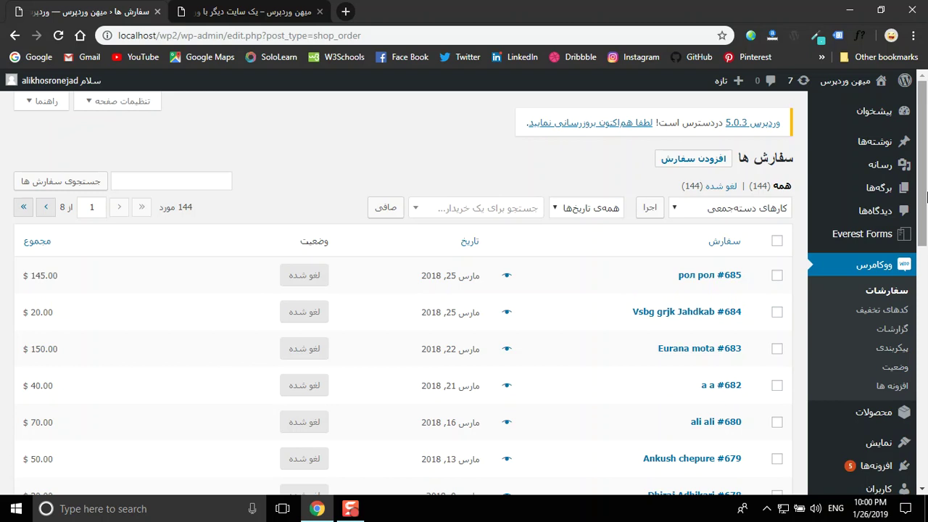
scroll(925, 143, down, 1)
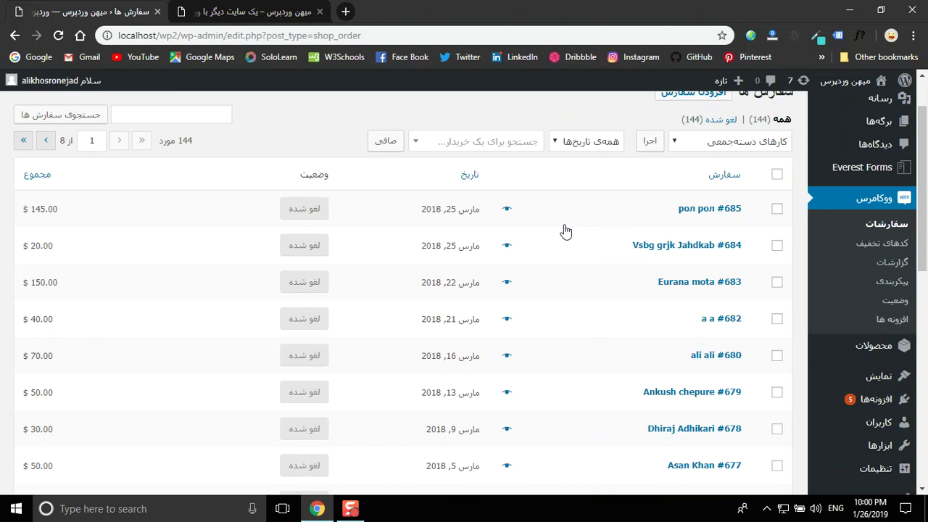
Open the first order in the list and examine its billing details, status, notes and total
click(704, 209)
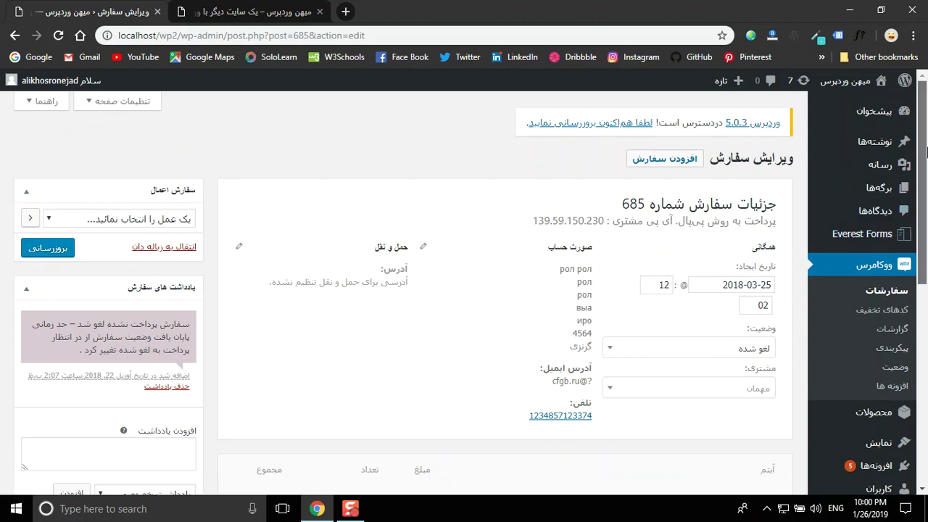
scroll(926, 181, down, 1)
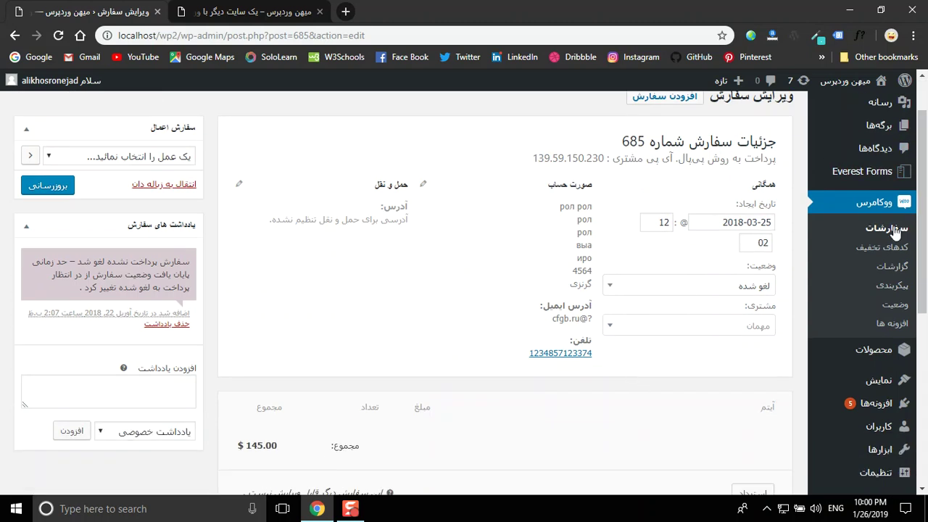
drag(927, 180, 926, 207)
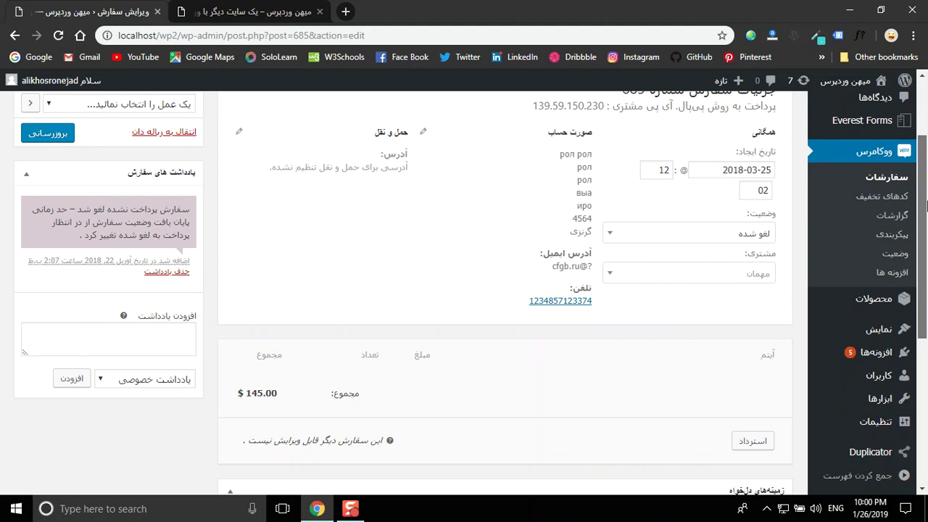
drag(926, 207, 926, 179)
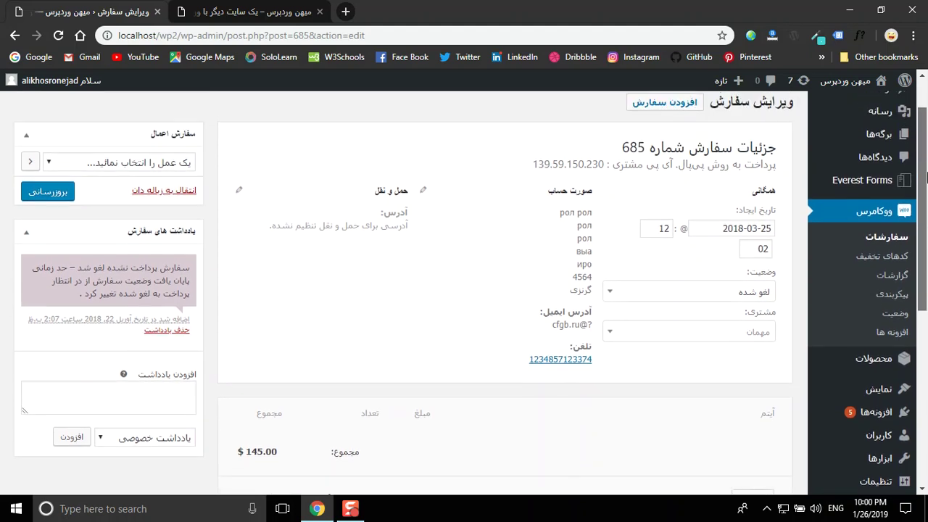
View all available status options for the order and close the list without choosing one
click(739, 291)
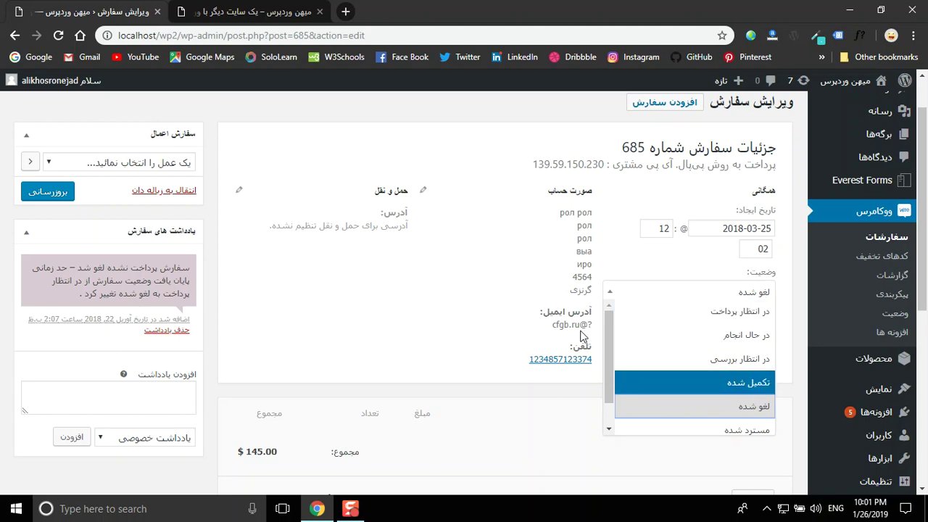
scroll(652, 348, down, 1)
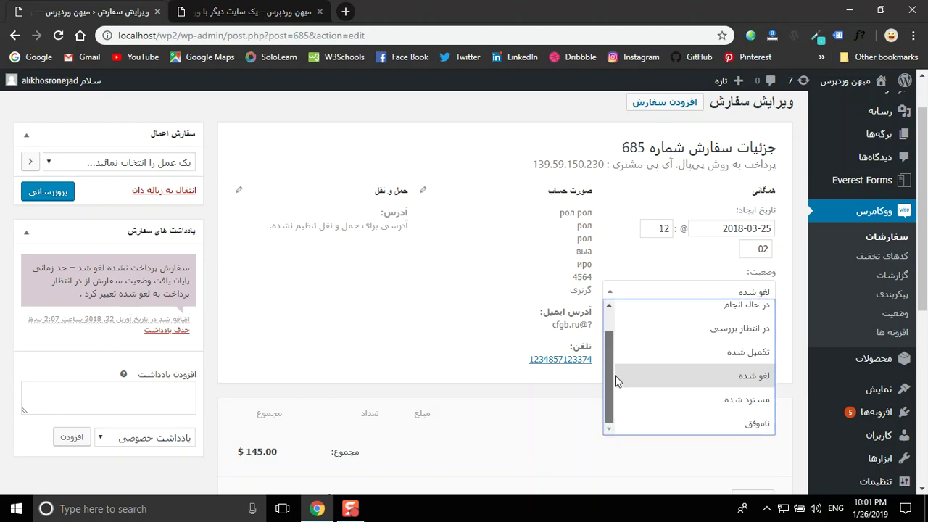
click(717, 459)
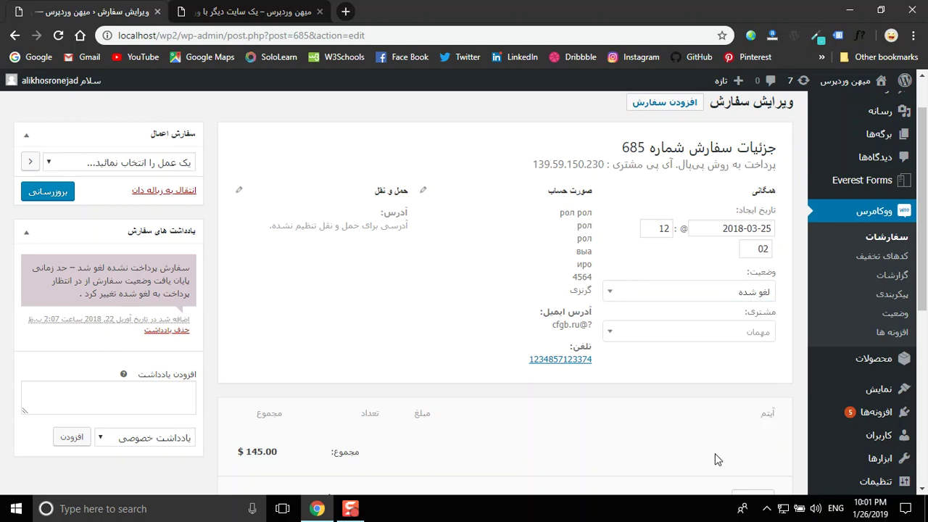
Return to the WooCommerce orders list and review the orders down to the end of the page
click(874, 240)
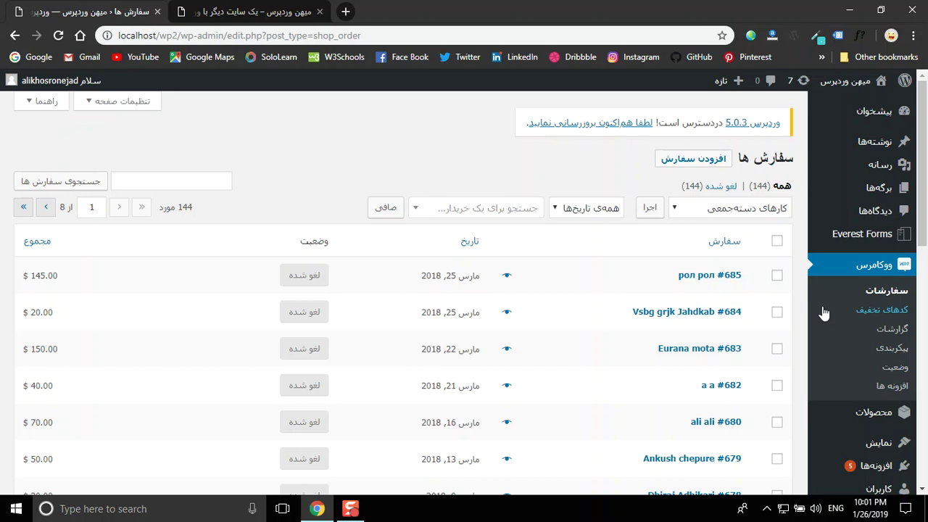
drag(924, 123, 926, 355)
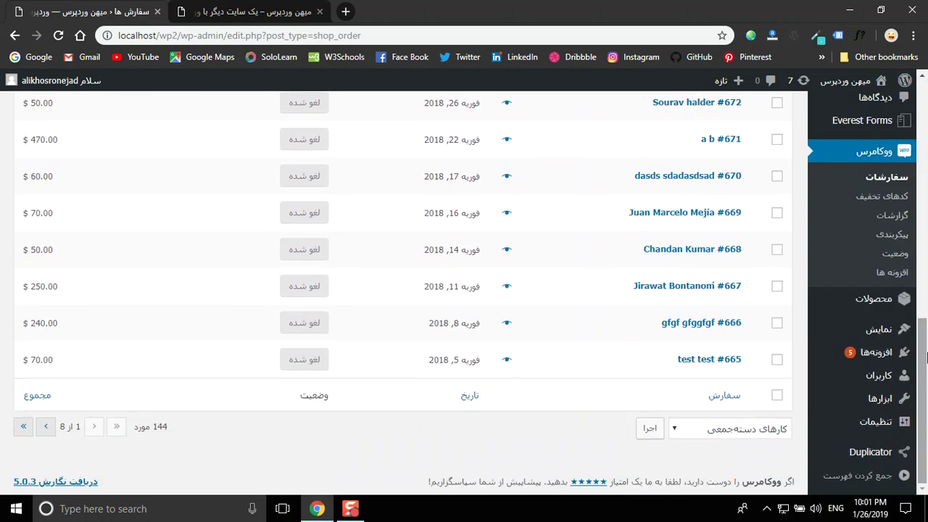
mouse_move(291, 359)
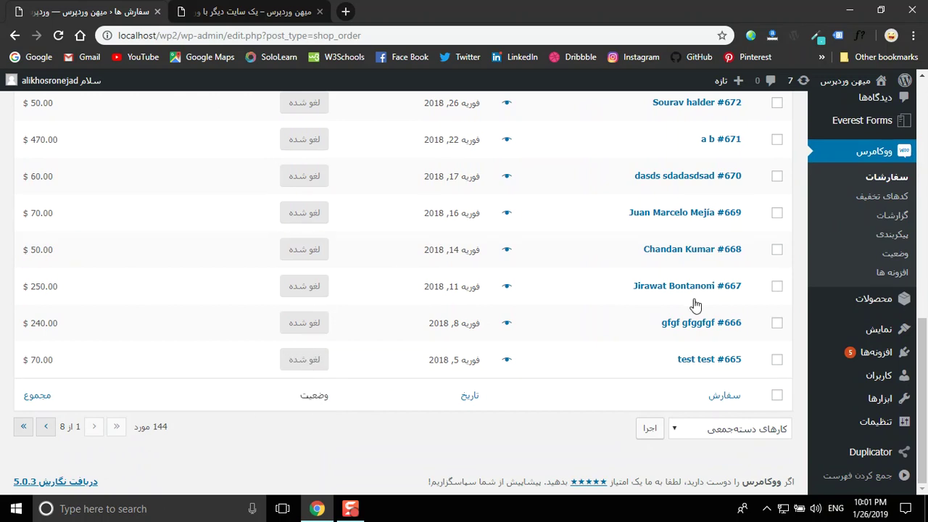
Open the WooCommerce coupons page (کدهای تخفیف), start a first coupon, and look over the blank coupon form
scroll(884, 311, up, 1)
click(889, 252)
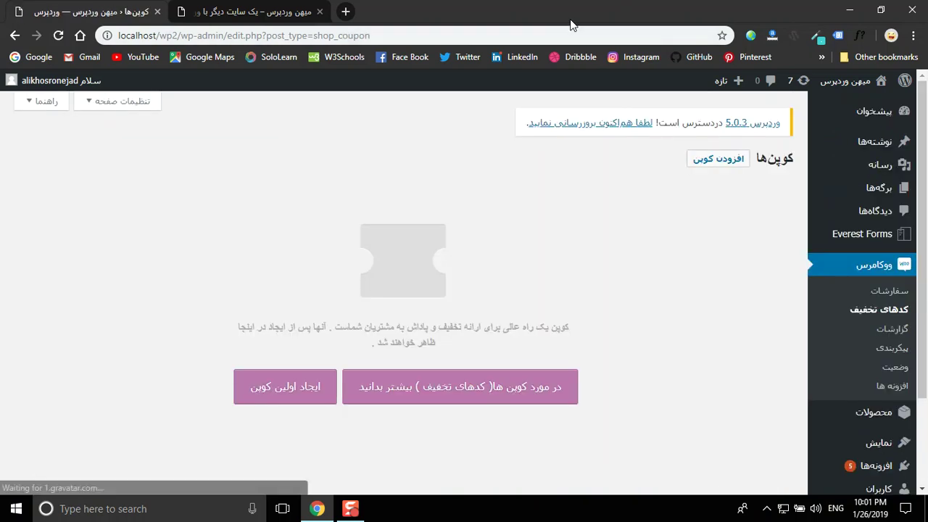
click(283, 386)
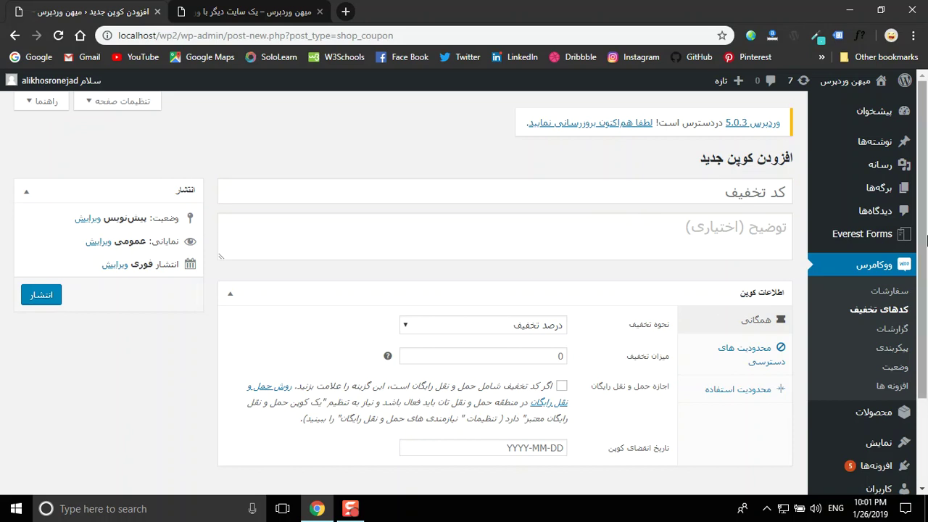
scroll(925, 239, down, 2)
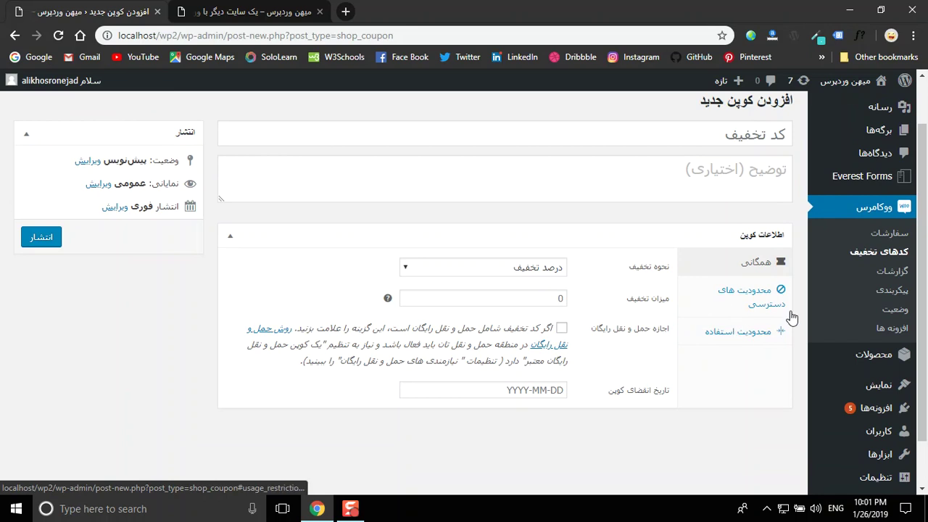
Open the WooCommerce reports (گزارشات) and view the sales report for the last 7 days
click(881, 281)
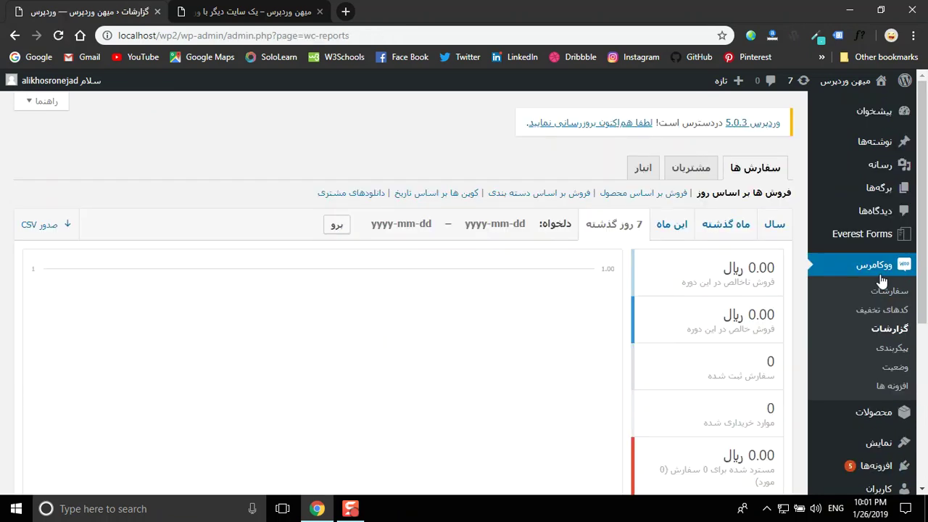
scroll(925, 231, down, 1)
drag(925, 230, 925, 250)
Open the WooCommerce settings (پیکربندی) and review the general options from the store address down to the currency formatting
click(892, 319)
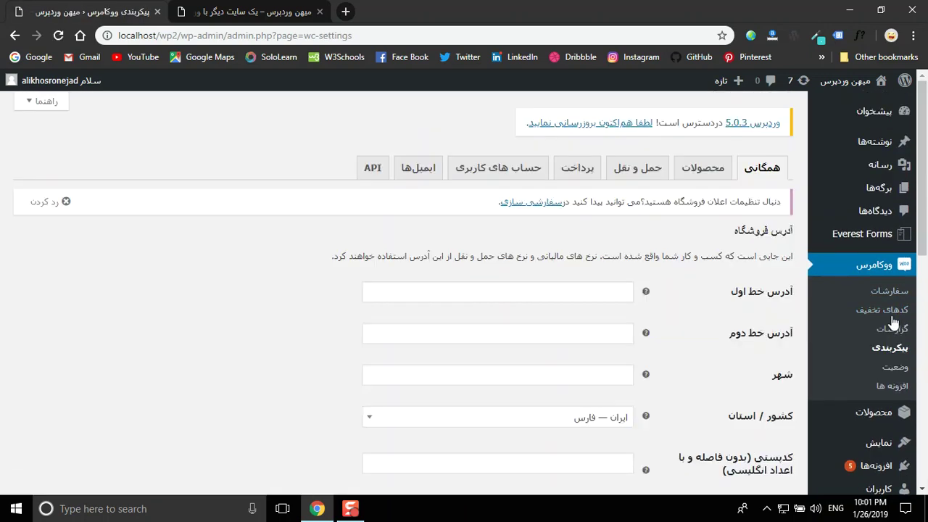
scroll(926, 187, down, 1)
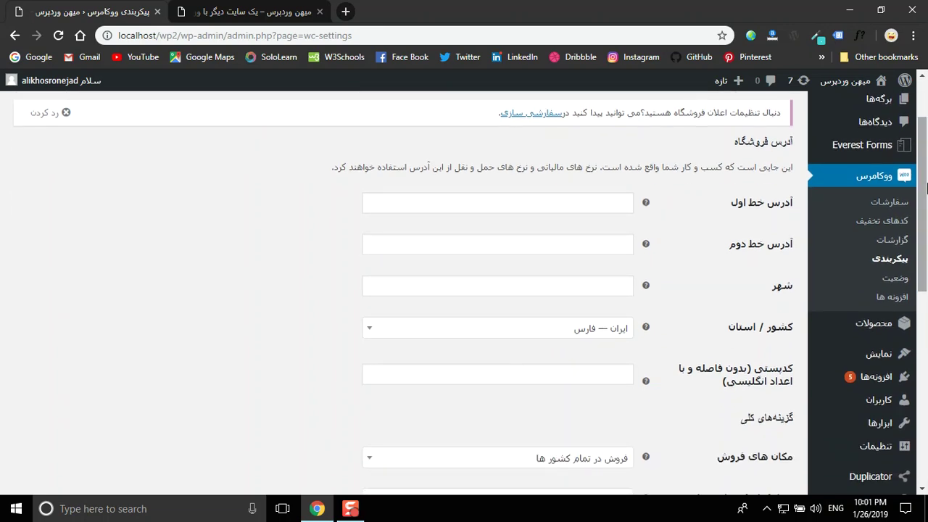
scroll(926, 187, up, 1)
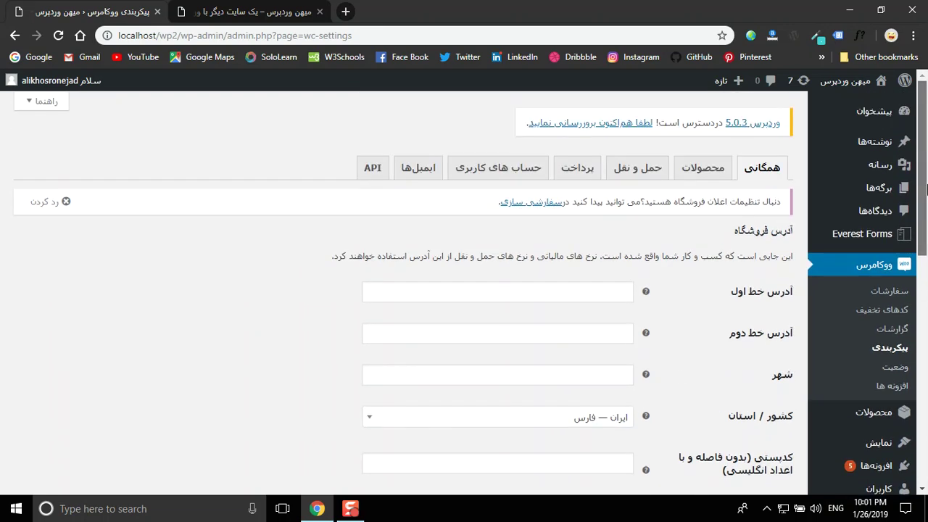
scroll(926, 243, down, 1)
drag(926, 243, 926, 411)
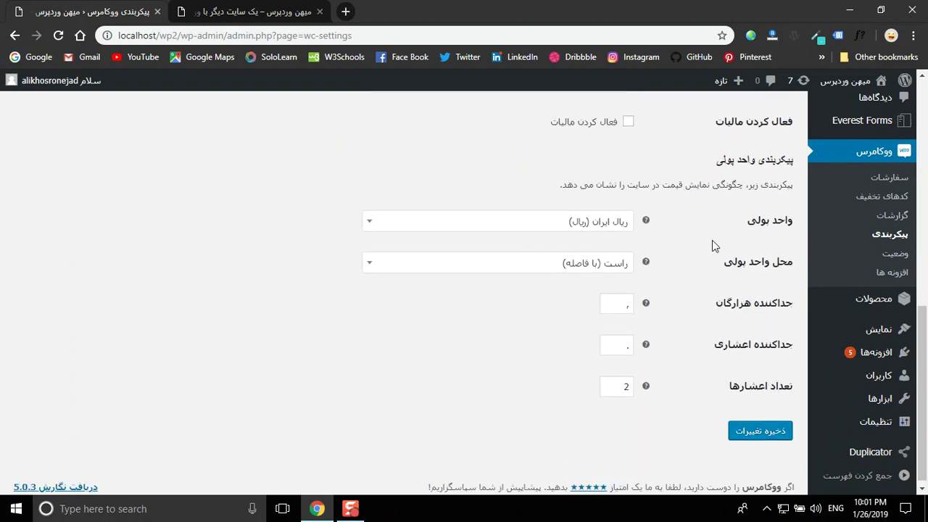
scroll(924, 463, down, 1)
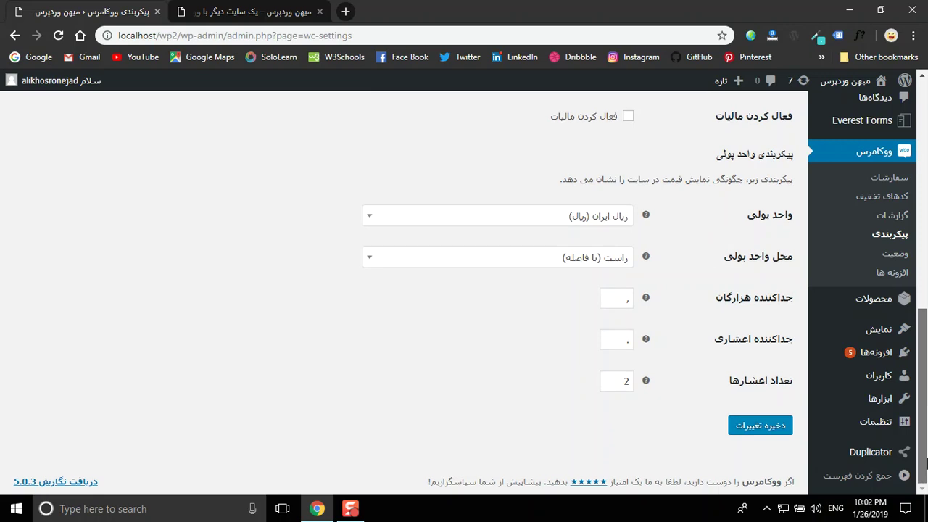
drag(924, 419, 925, 180)
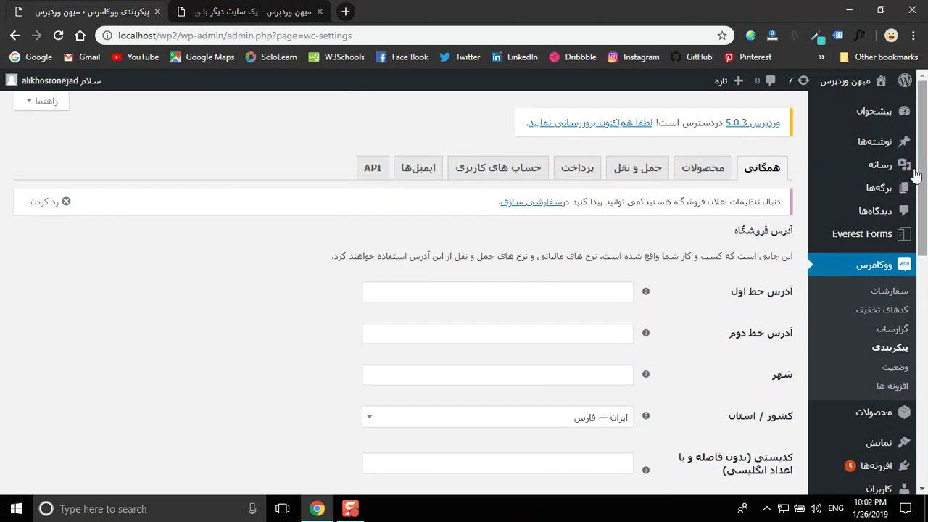
Open the products settings (محصولات) and choose فروشگاه as the shop page
click(697, 176)
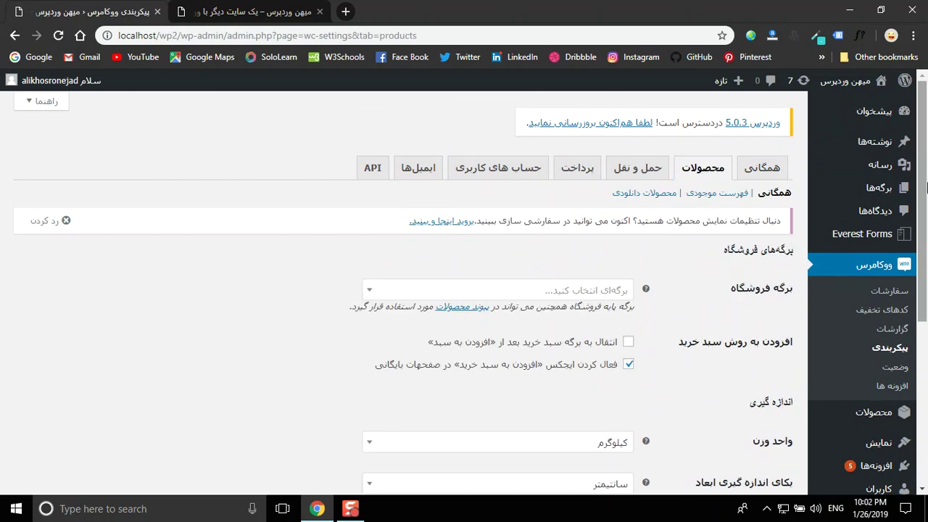
scroll(919, 233, down, 3)
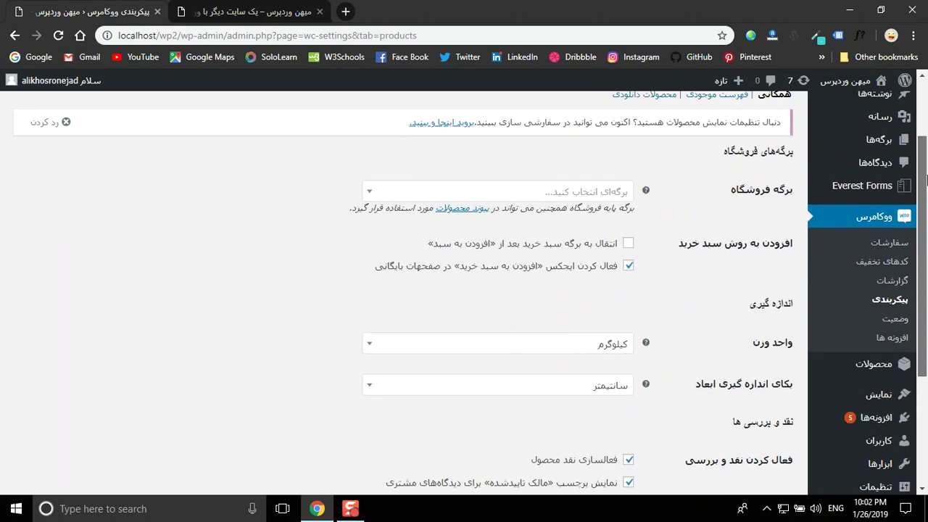
click(549, 208)
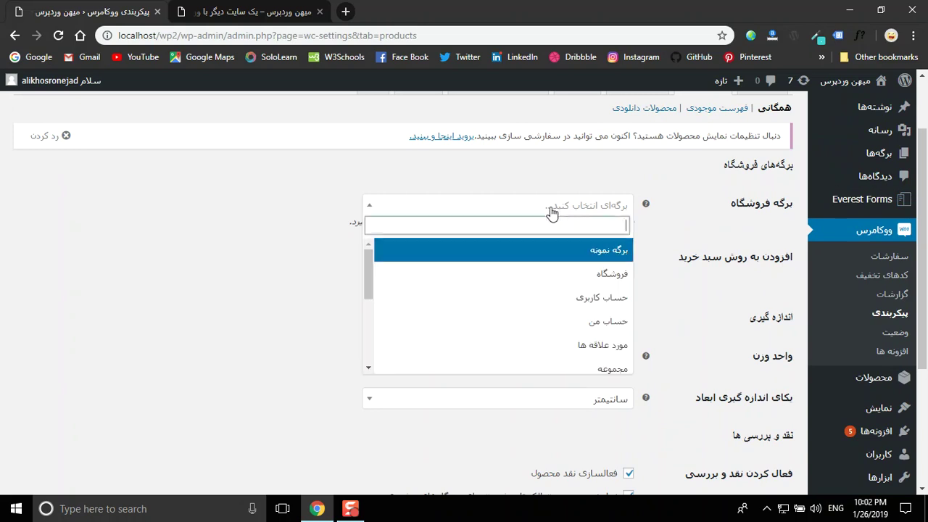
click(603, 274)
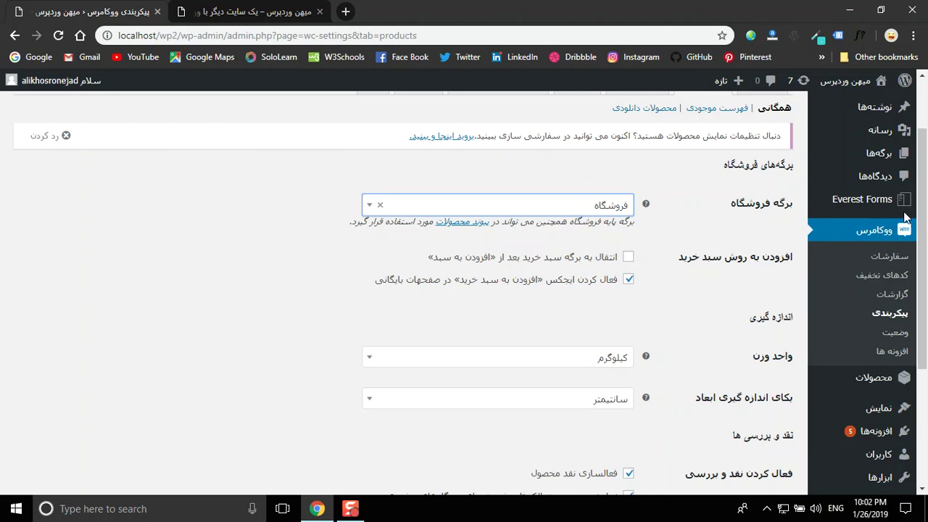
Review the remaining general product settings, covering measurement units, product reviews and ratings
scroll(925, 211, down, 3)
drag(925, 211, 925, 302)
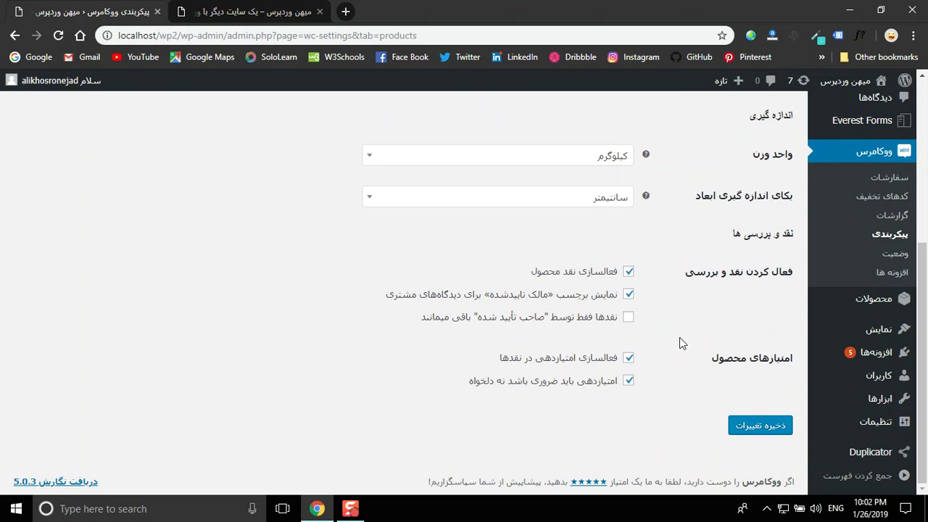
scroll(925, 326, up, 4)
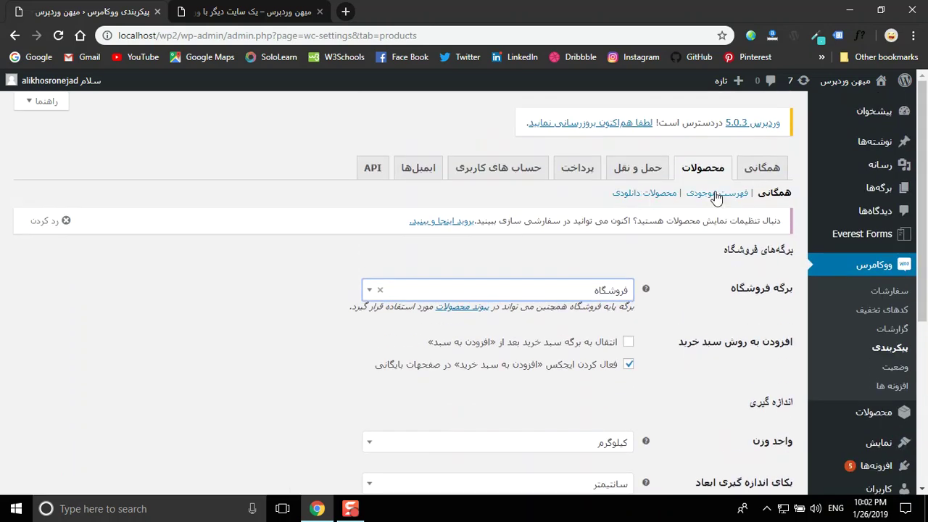
Open the product inventory settings (فهرست موجودی) and examine the stock management, notification and threshold options
click(723, 197)
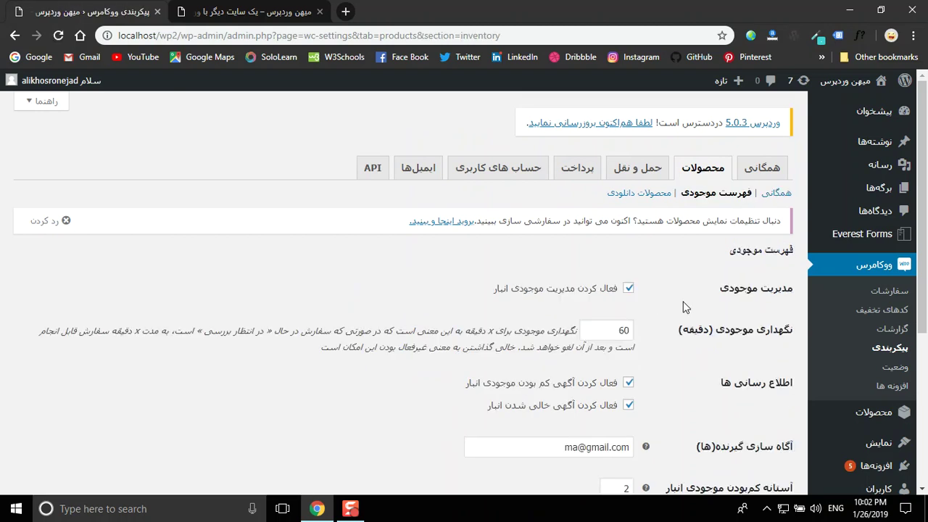
scroll(926, 290, down, 2)
drag(926, 290, 926, 382)
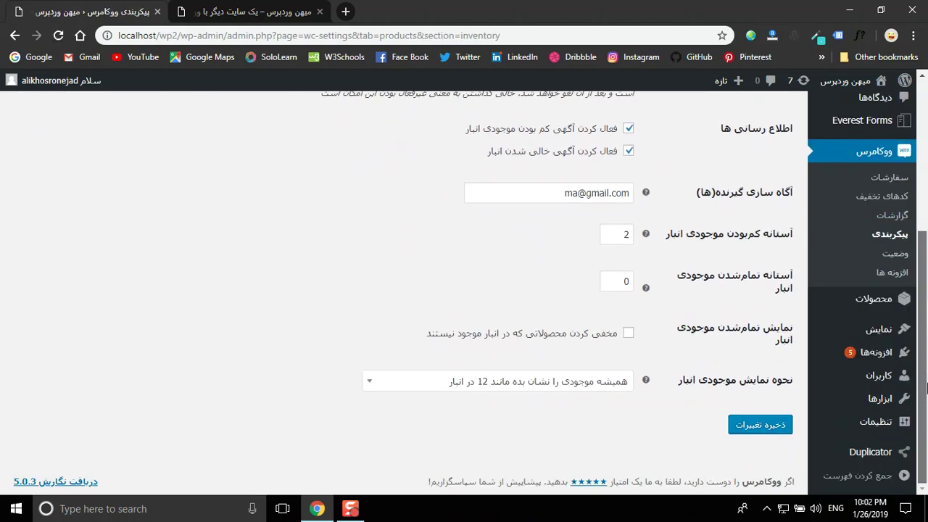
scroll(926, 370, up, 4)
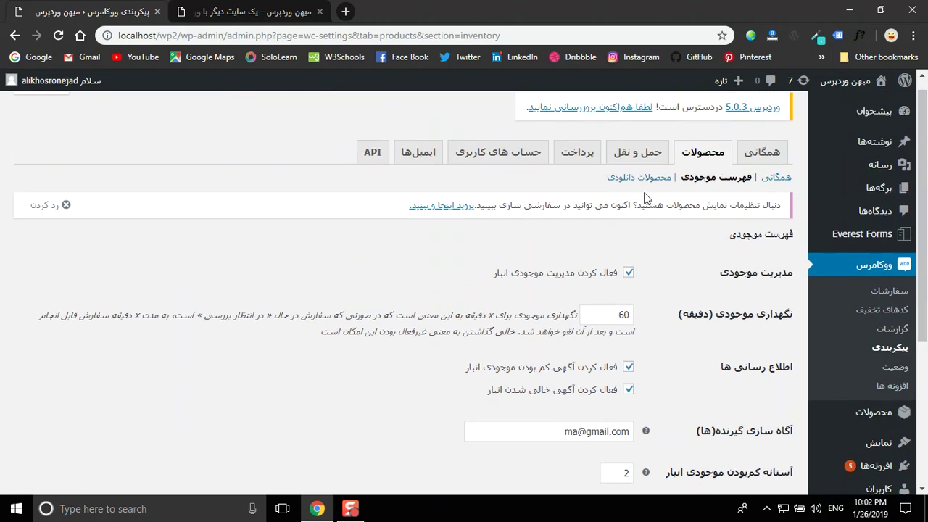
View the downloadable products settings (محصولات دانلودی) and the shipping zones page (حمل و نقل)
click(634, 181)
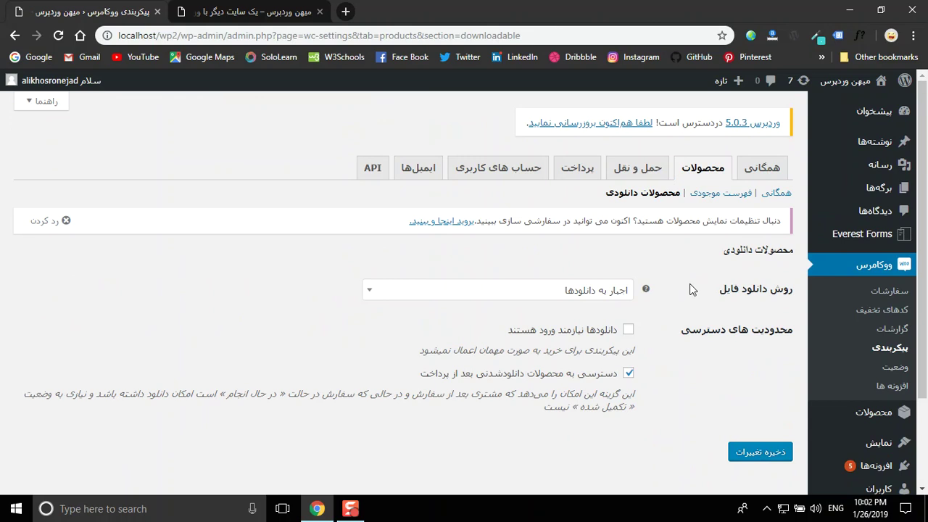
click(641, 173)
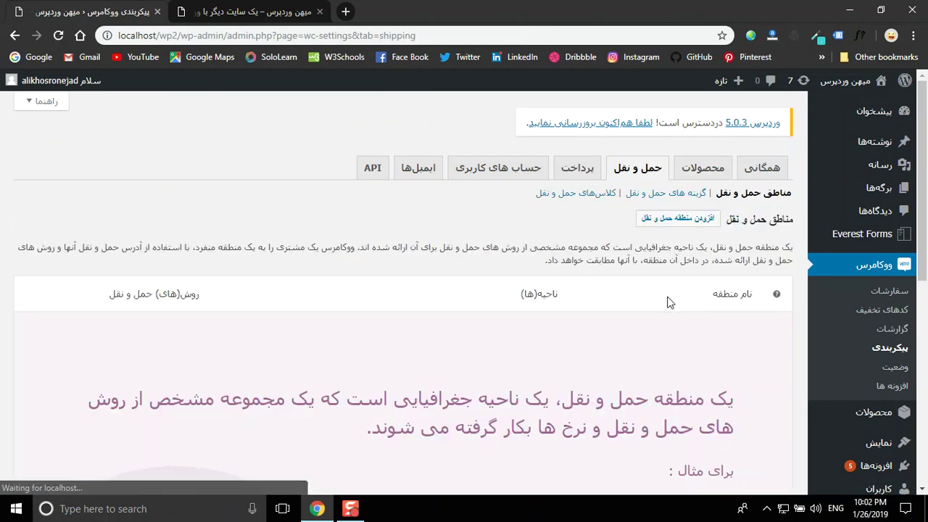
mouse_move(925, 187)
mouse_down()
mouse_move(926, 331)
mouse_move(925, 185)
mouse_up()
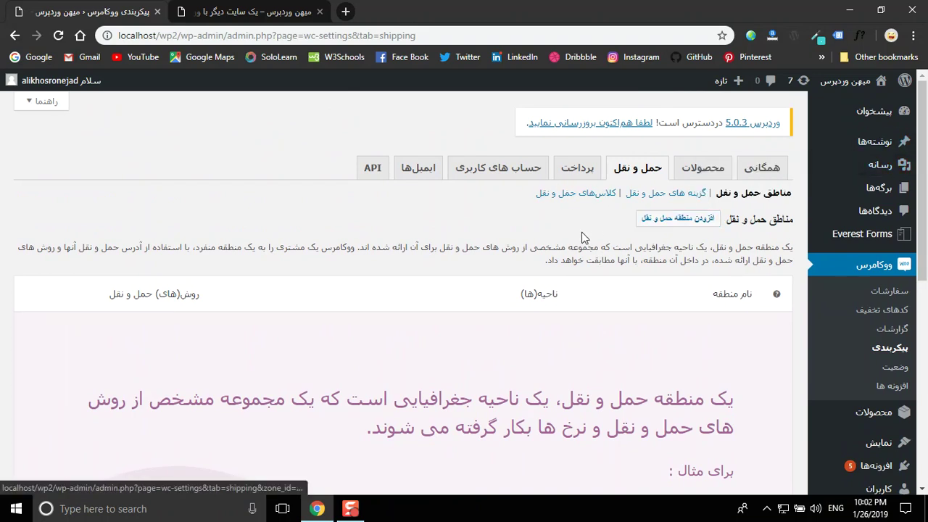
Open the payment settings (پرداخت) and view the pages available for the cart page without choosing one
click(576, 174)
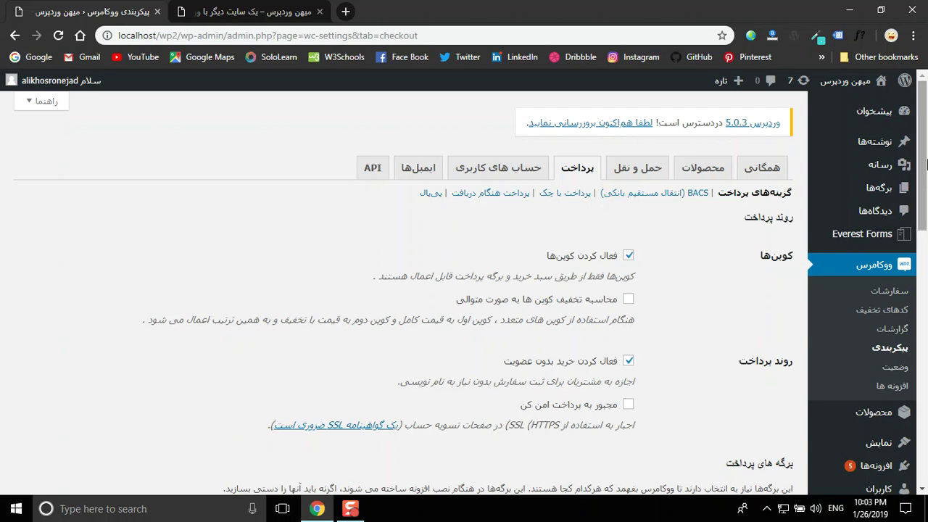
drag(926, 161, 926, 206)
drag(925, 156, 925, 200)
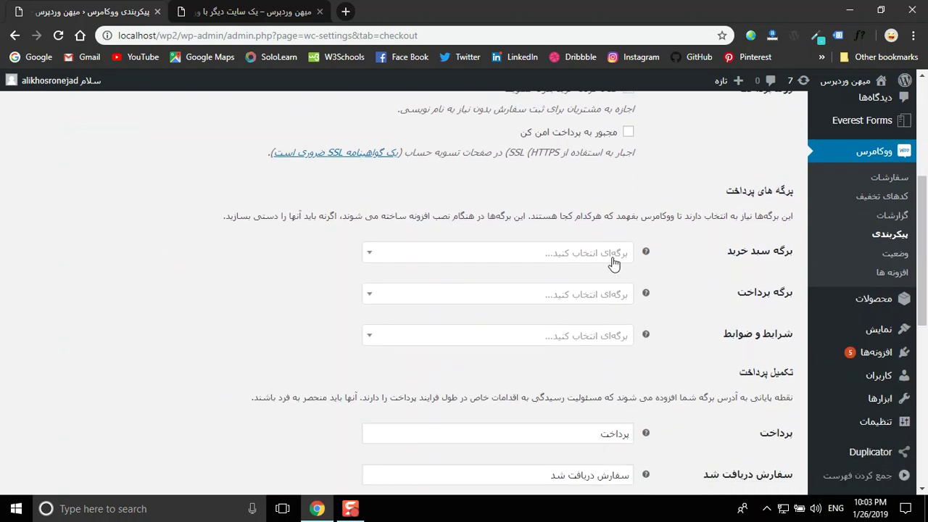
click(566, 252)
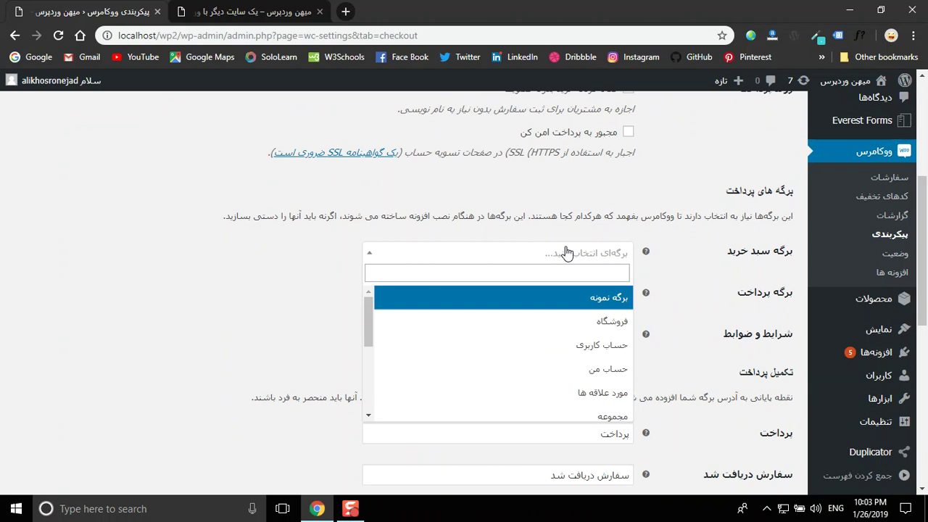
scroll(689, 268, down, 1)
click(652, 245)
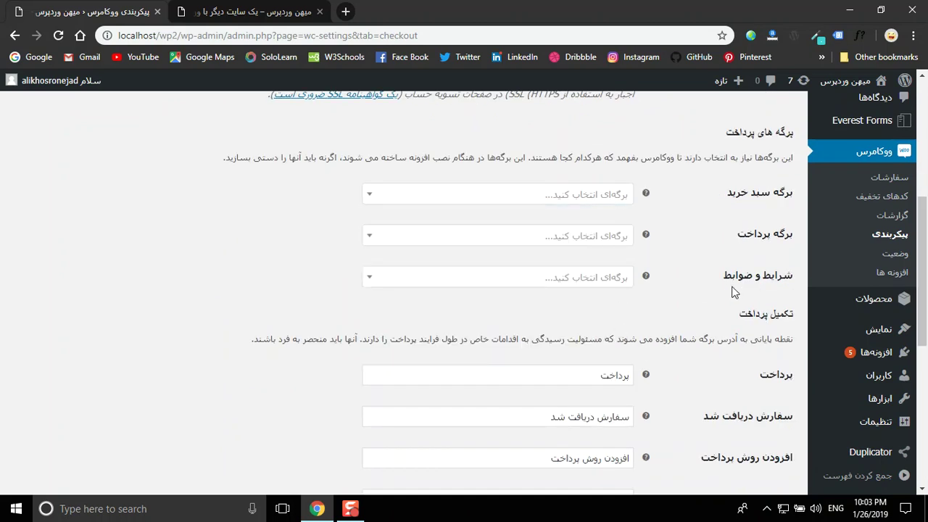
Review the checkout endpoint fields and the list of payment gateways in the payment settings
scroll(768, 247, down, 2)
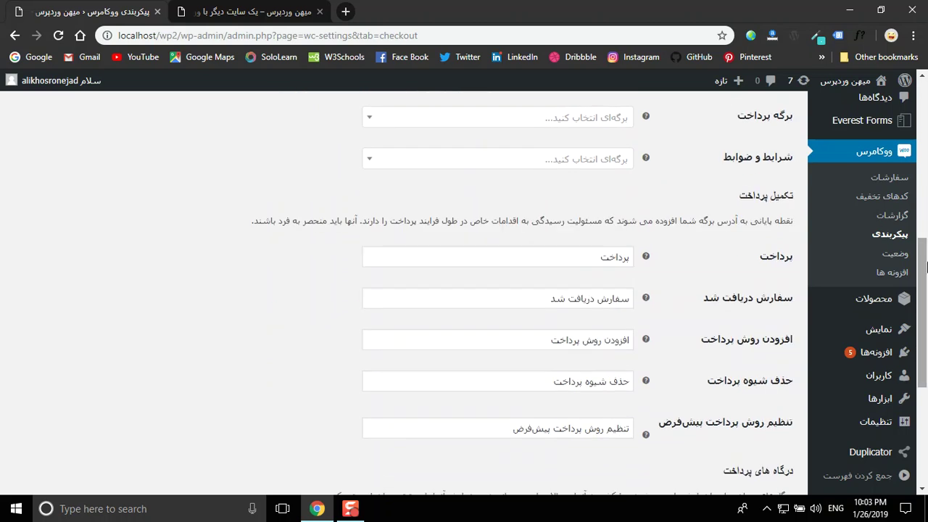
scroll(925, 279, down, 3)
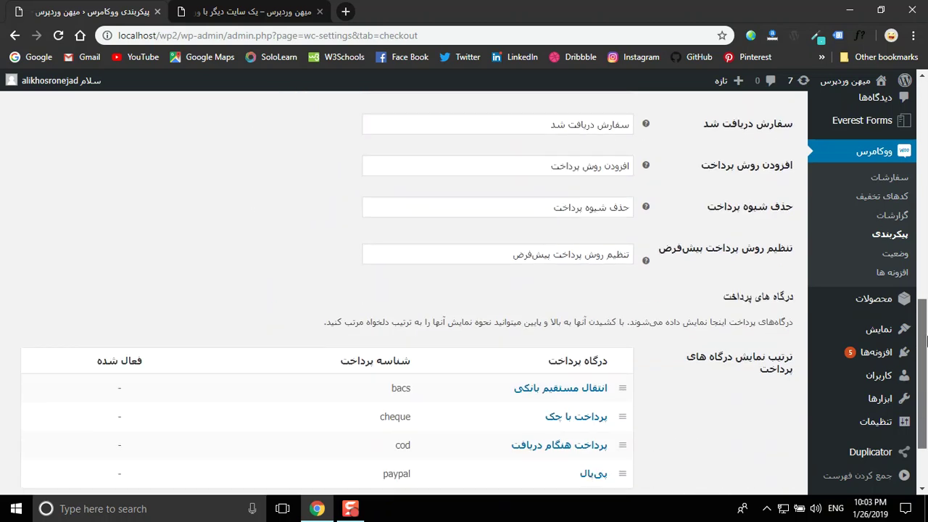
scroll(652, 217, down, 3)
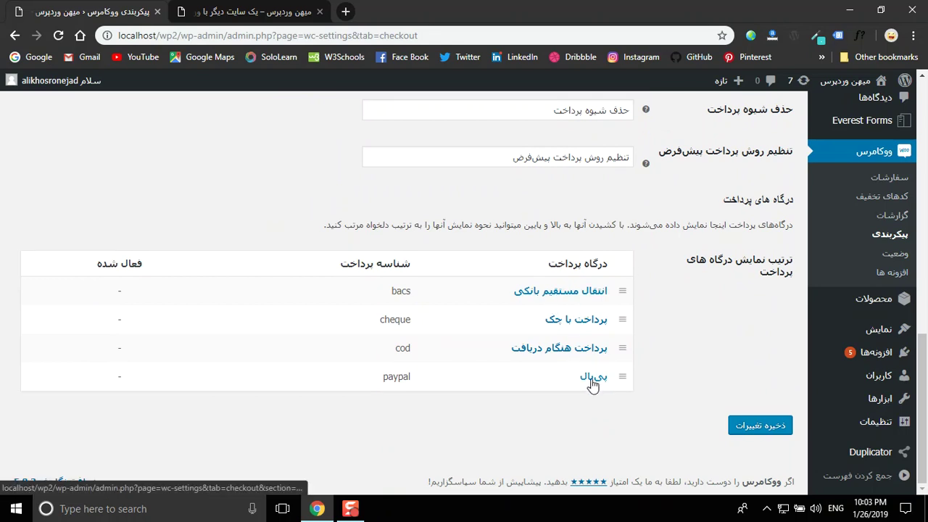
drag(924, 372, 925, 116)
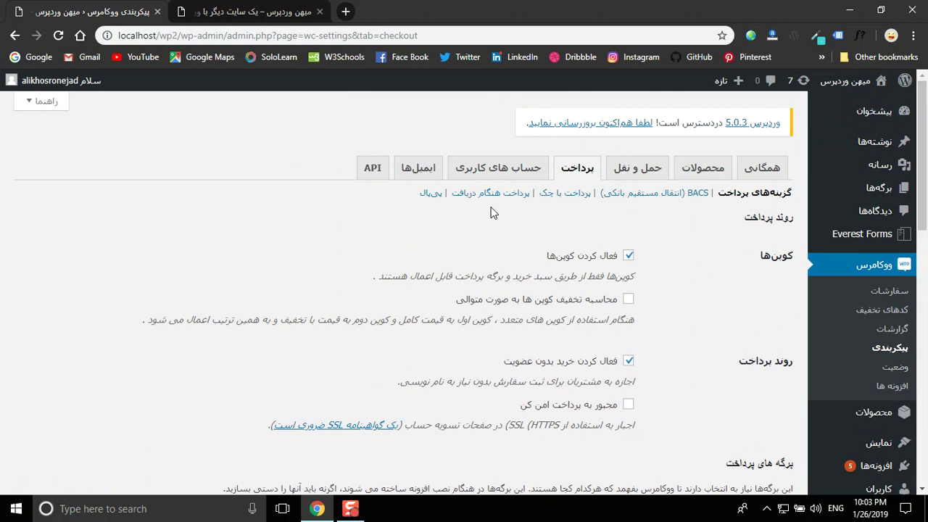
View the PayPal gateway page (پی‌پال) and examine the cash on delivery settings (پرداخت هنگام دریافت)
click(430, 194)
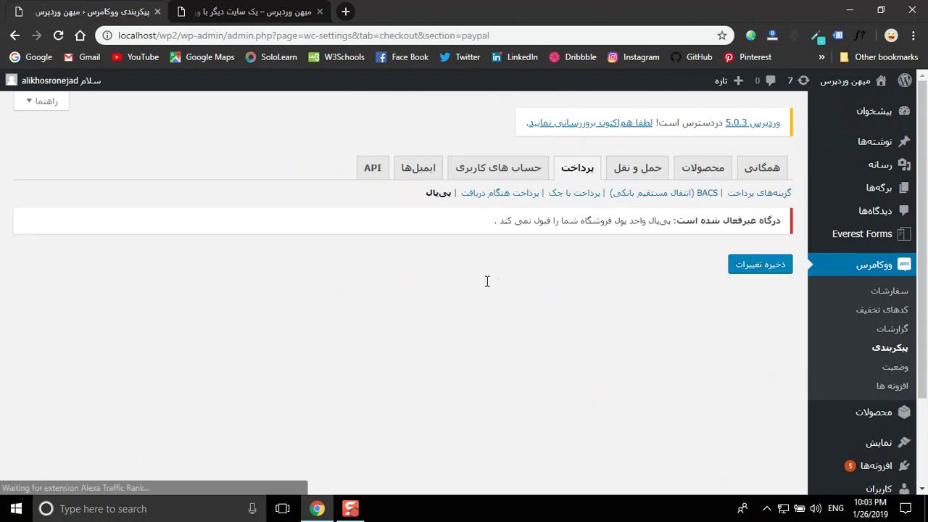
click(498, 194)
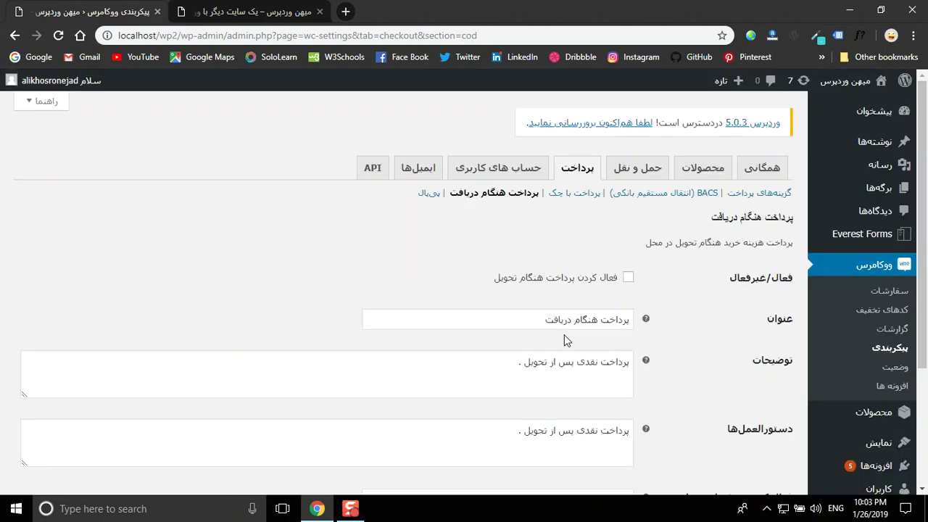
scroll(924, 317, down, 2)
scroll(924, 317, down, 1)
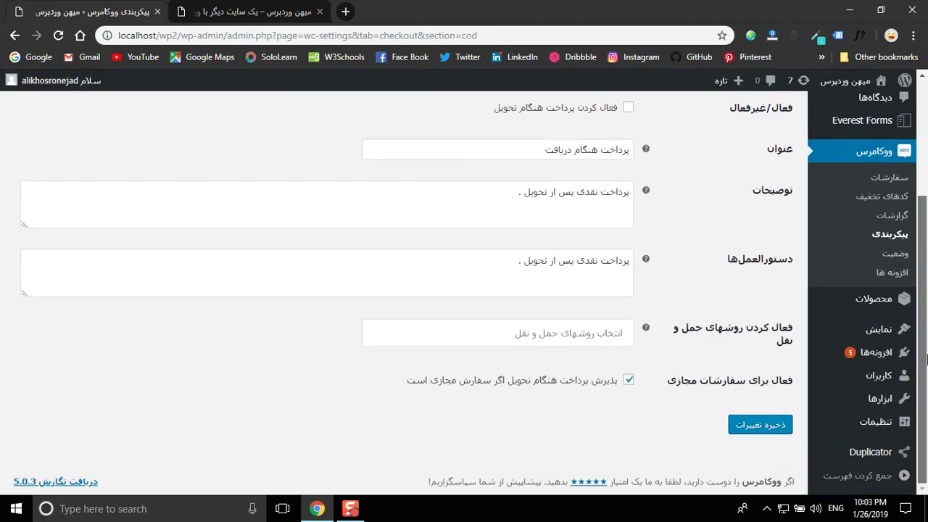
scroll(840, 245, up, 3)
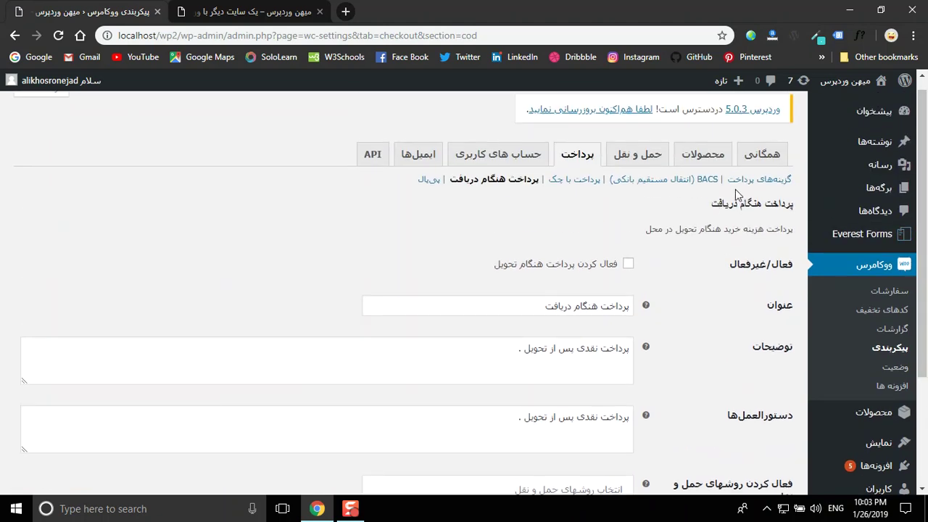
scroll(925, 188, down, 3)
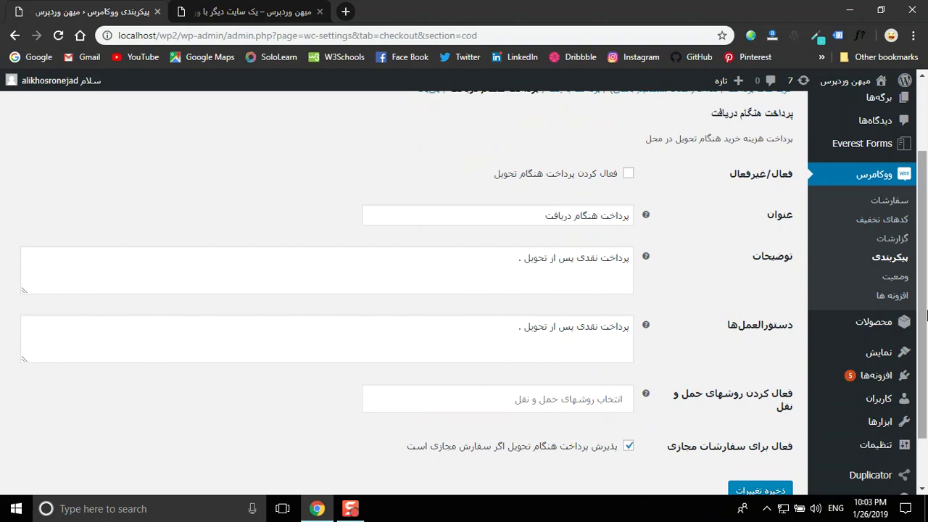
Open the user accounts settings (حساب های کاربری) and look through the account page, registration and endpoint options
scroll(925, 329, up, 3)
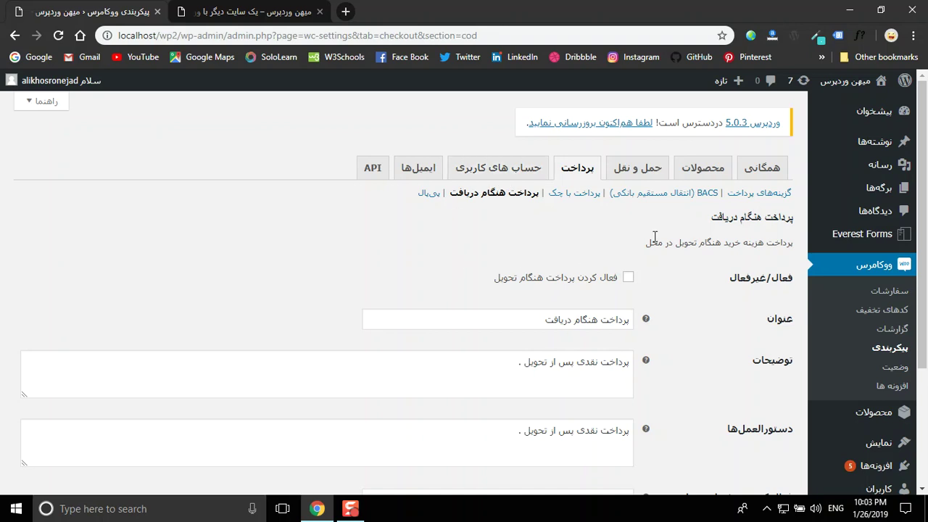
click(516, 177)
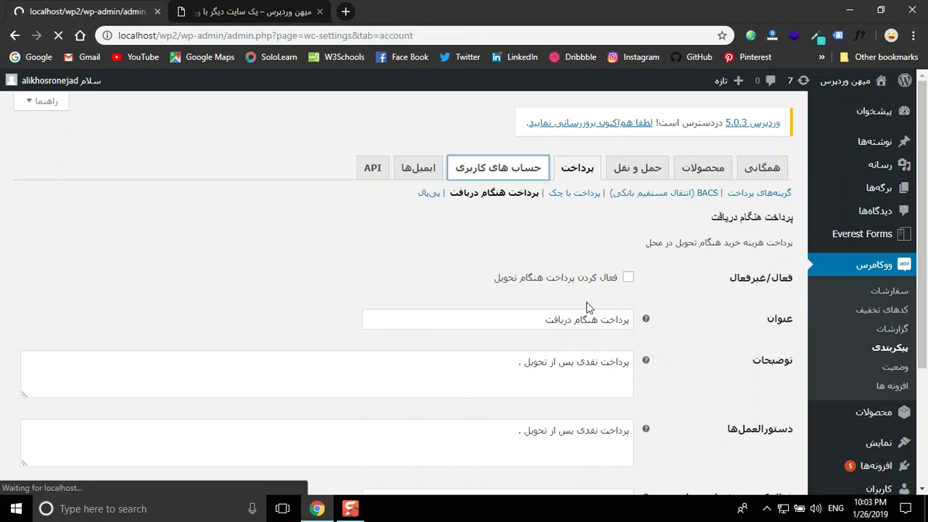
drag(925, 216, 927, 386)
scroll(857, 237, up, 5)
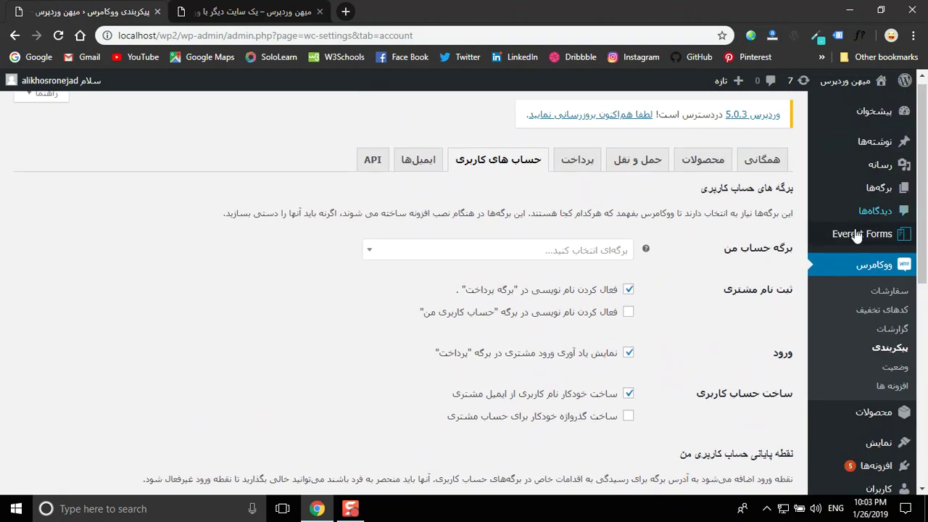
Review the email notifications (ایمیل‌ها), examine the settings of the new order email (سفارش جدید), and return to the notification list
click(419, 160)
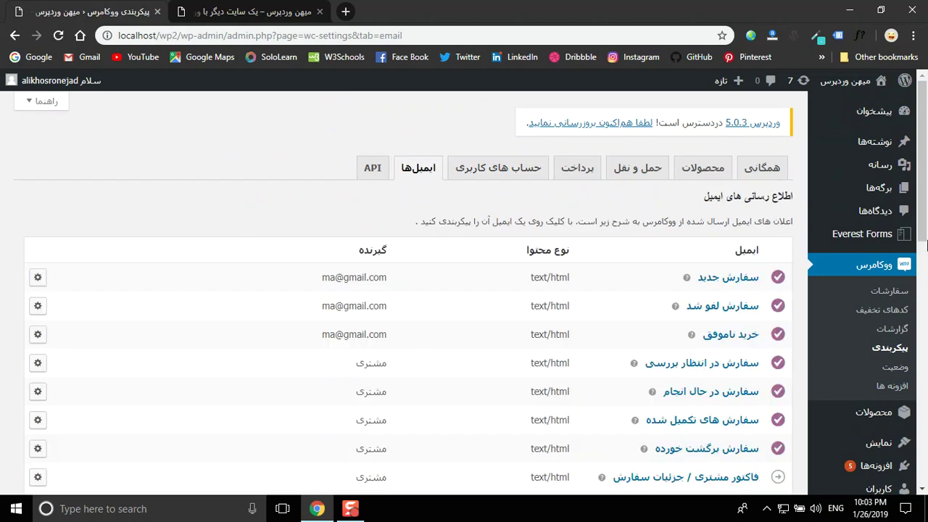
drag(926, 204, 925, 250)
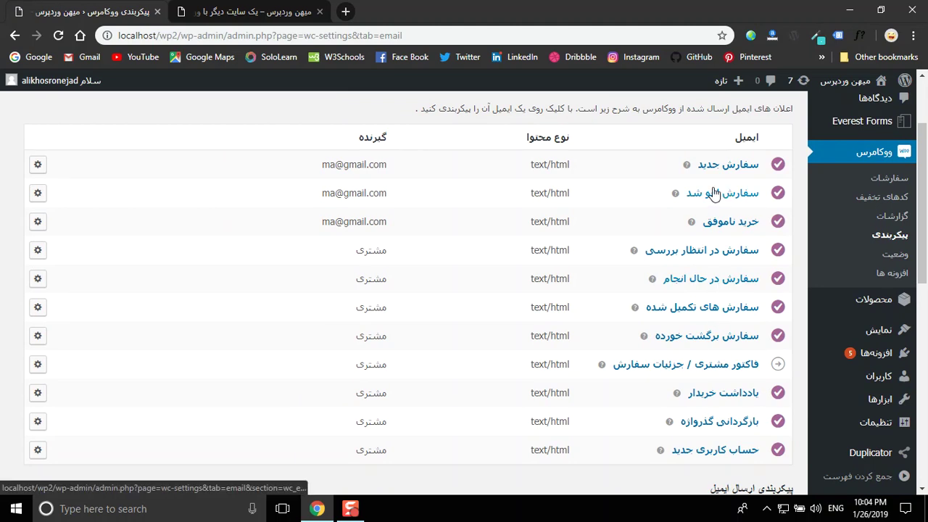
click(38, 166)
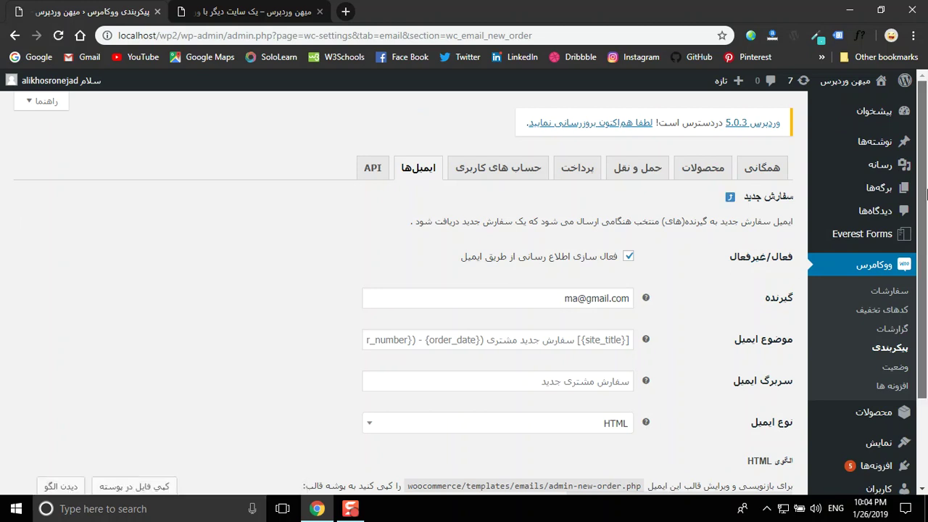
scroll(926, 319, down, 2)
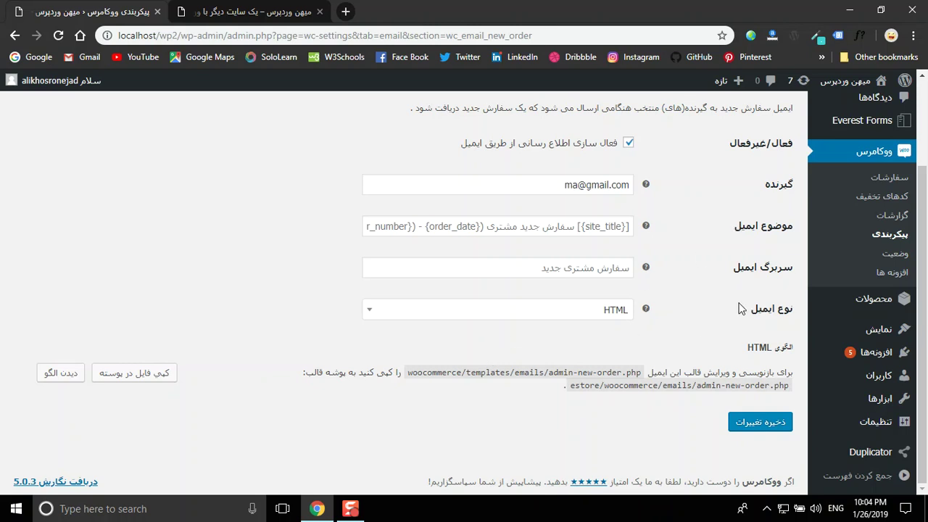
scroll(522, 275, up, 2)
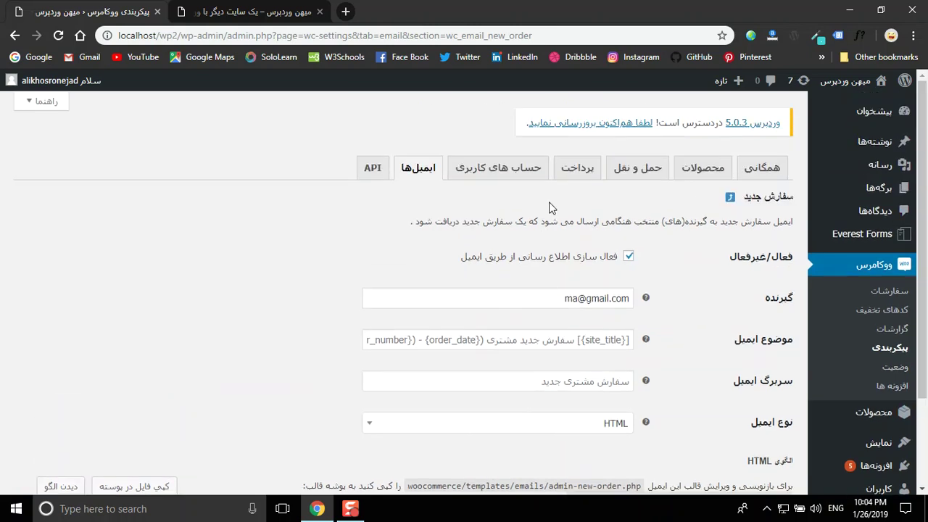
click(729, 197)
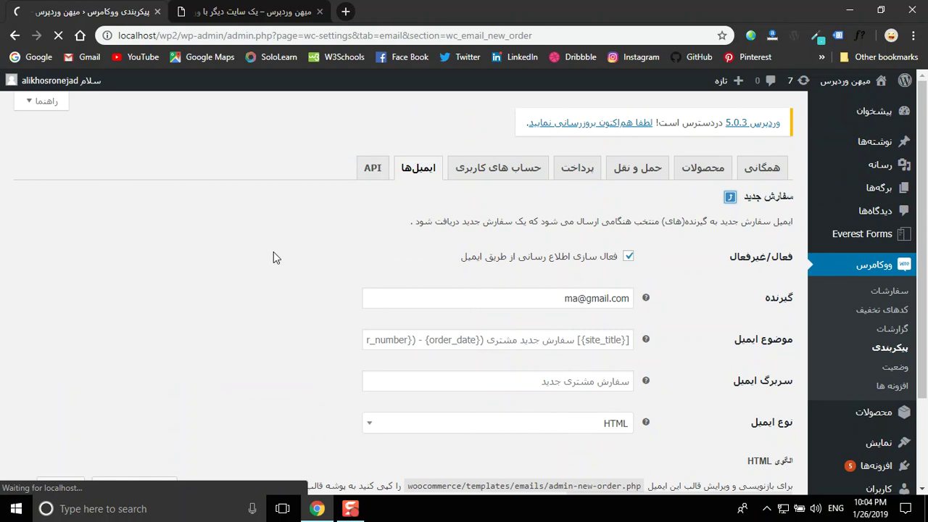
mouse_move(924, 194)
mouse_down()
mouse_move(925, 451)
mouse_move(925, 205)
mouse_up()
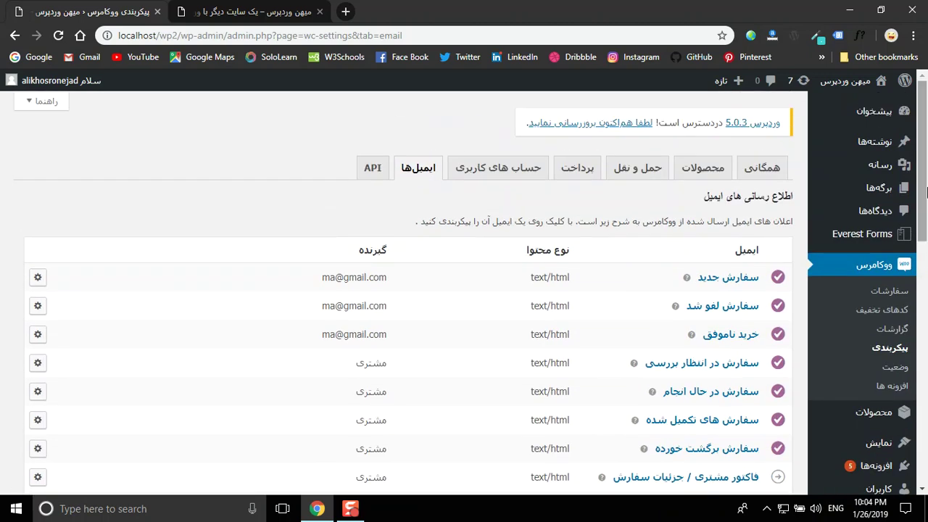
View the API settings and examine the system report on the WooCommerce status page (وضعیت)
click(366, 170)
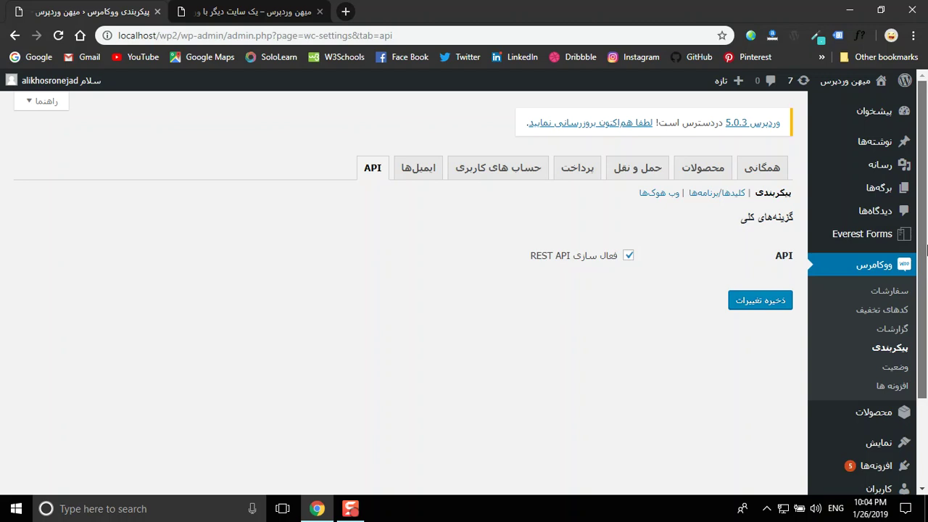
scroll(926, 249, down, 1)
click(890, 340)
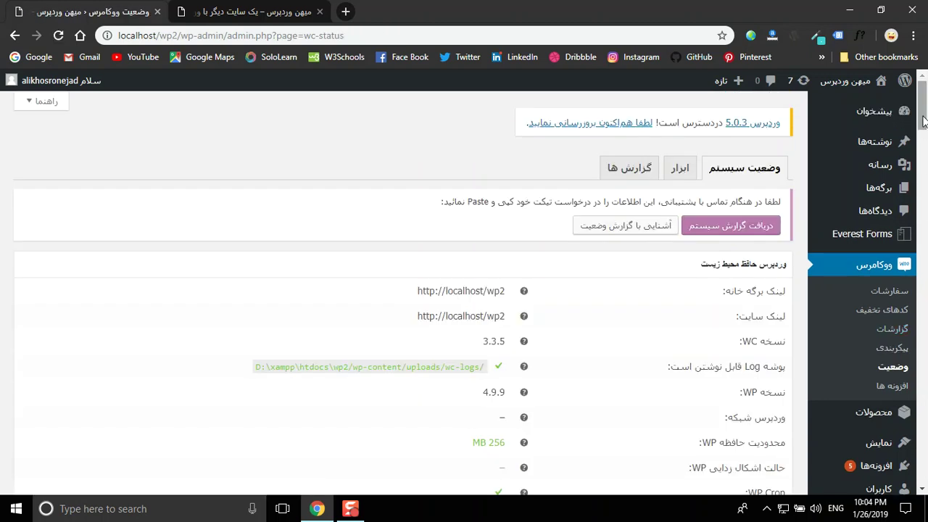
drag(924, 120, 919, 200)
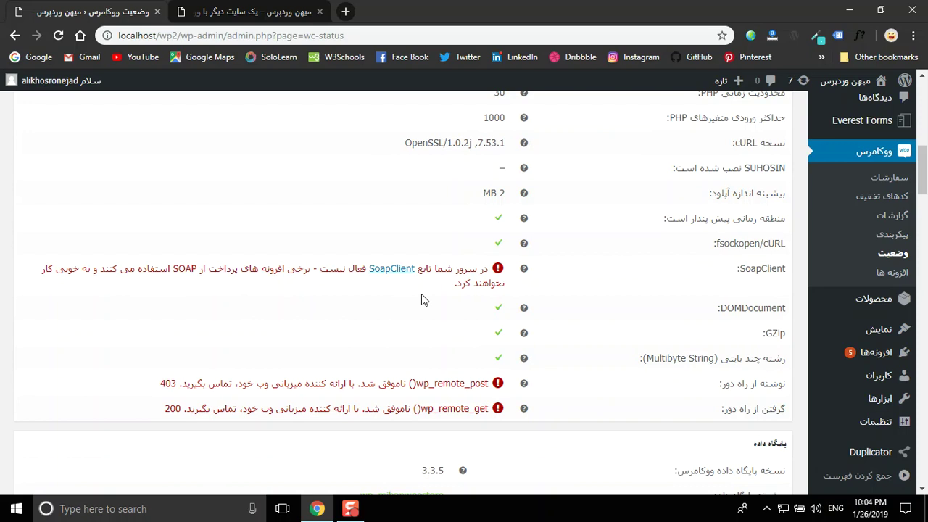
Browse the WooCommerce extensions page (افزونه ها) and open the shop's product list (محصولات)
click(891, 273)
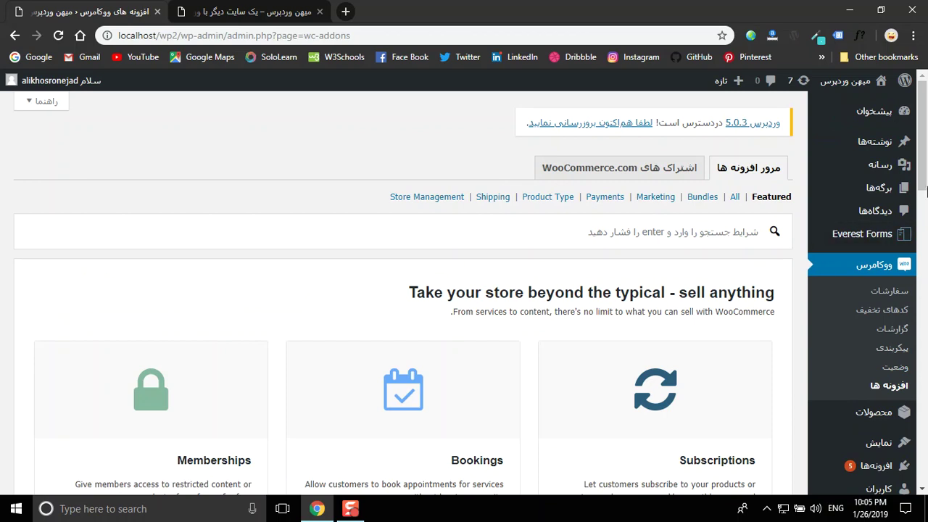
drag(926, 190, 926, 244)
click(873, 300)
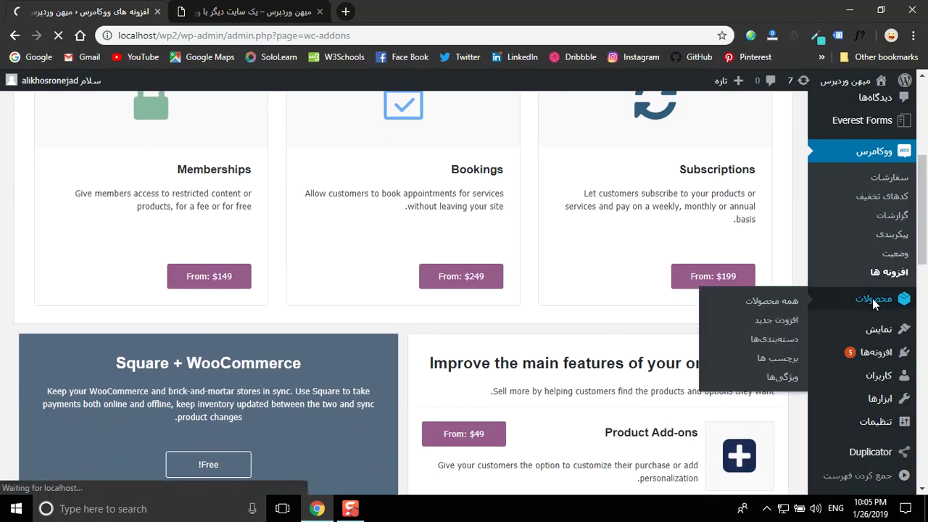
click(250, 11)
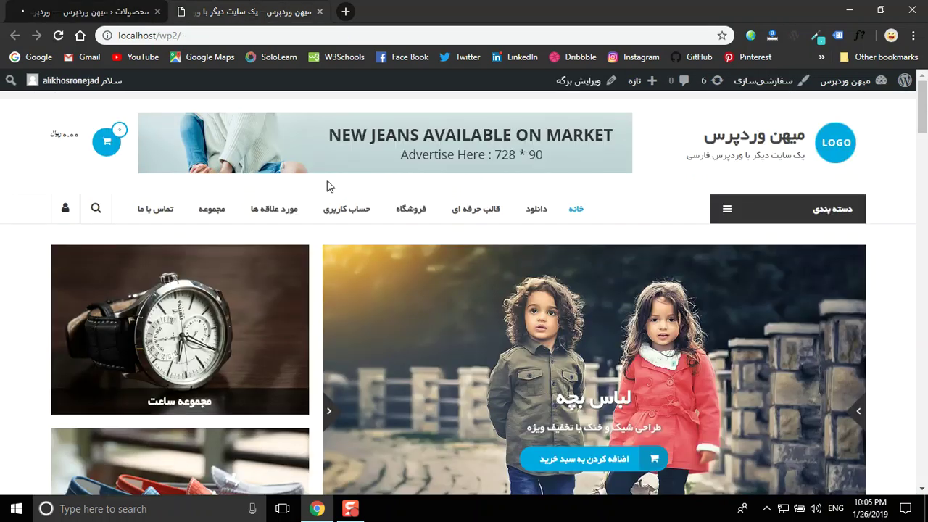
click(127, 5)
scroll(688, 218, down, 3)
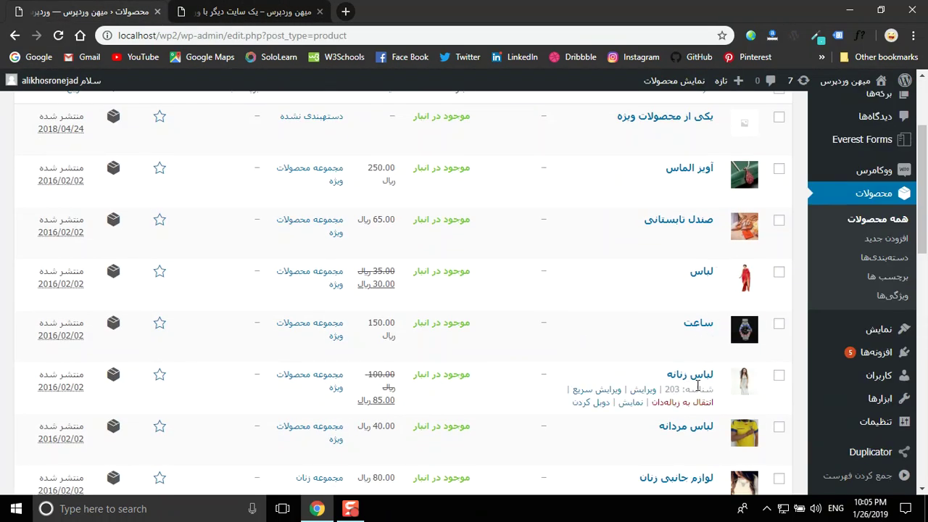
Look through the product sections on the shop's front page and return to the product list in the administration
key(ctrl+Tab)
drag(924, 132, 922, 210)
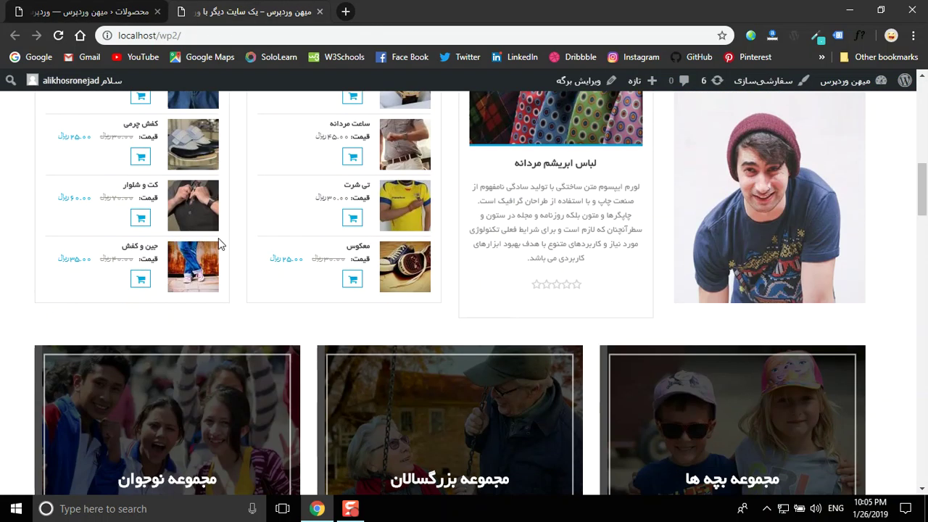
drag(918, 192, 918, 256)
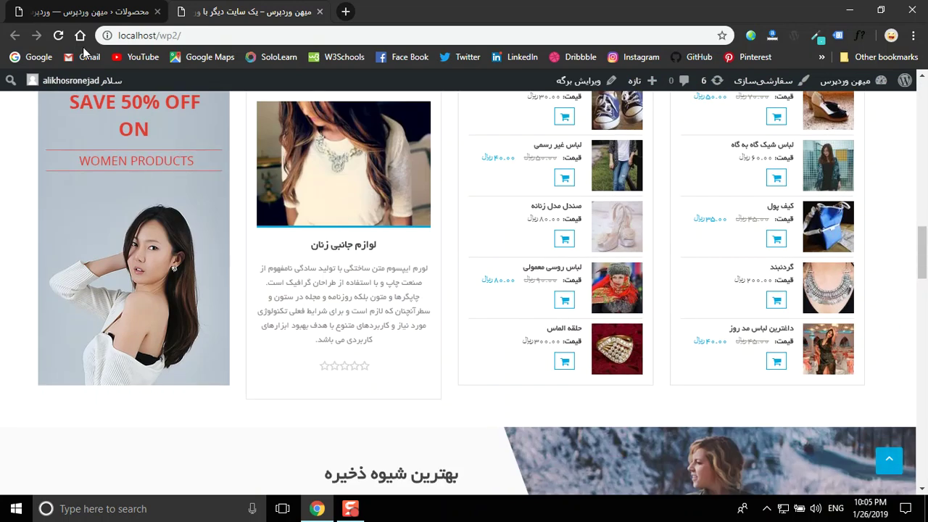
click(90, 10)
drag(918, 237, 926, 190)
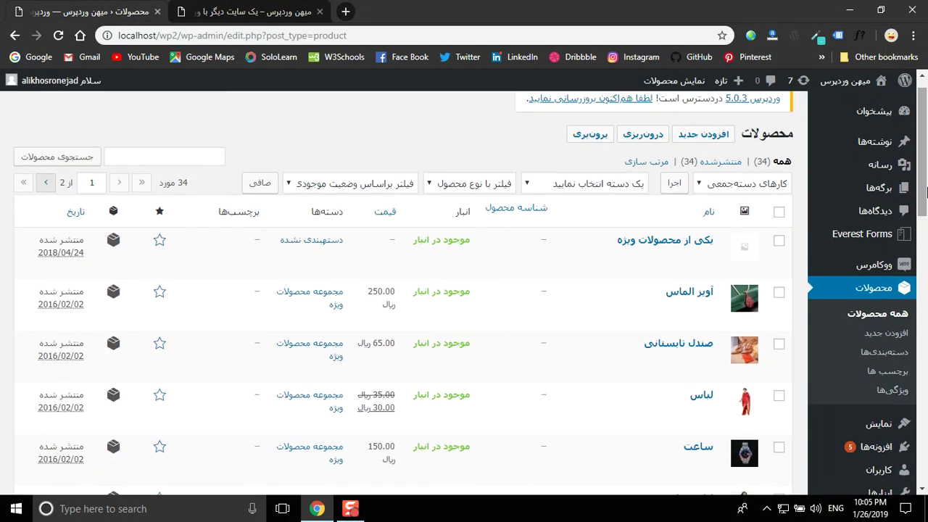
Review the products in the administration list with their prices, stock status and categories
click(246, 6)
click(150, 12)
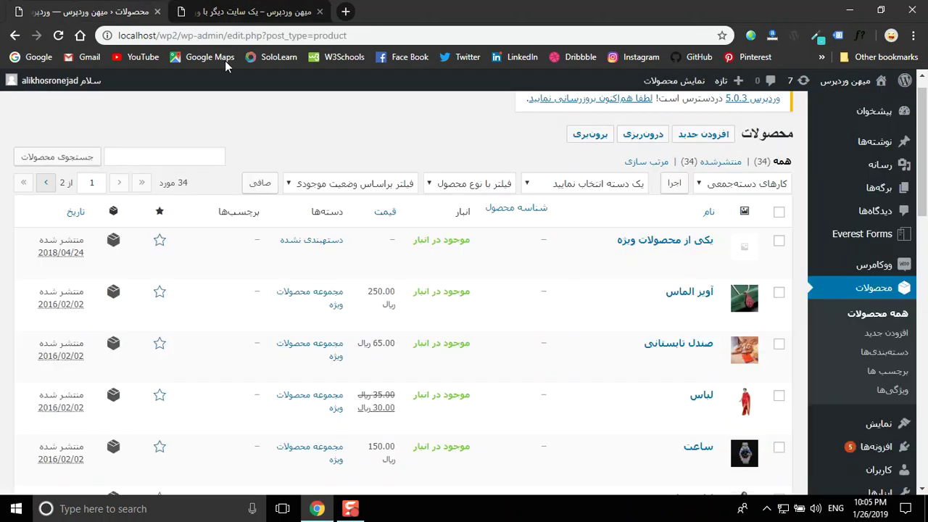
scroll(625, 215, down, 1)
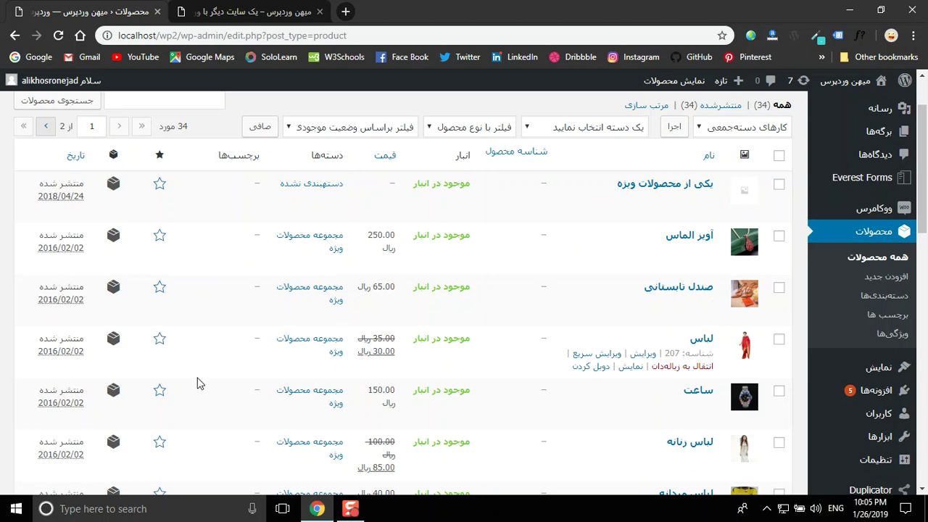
scroll(348, 304, down, 3)
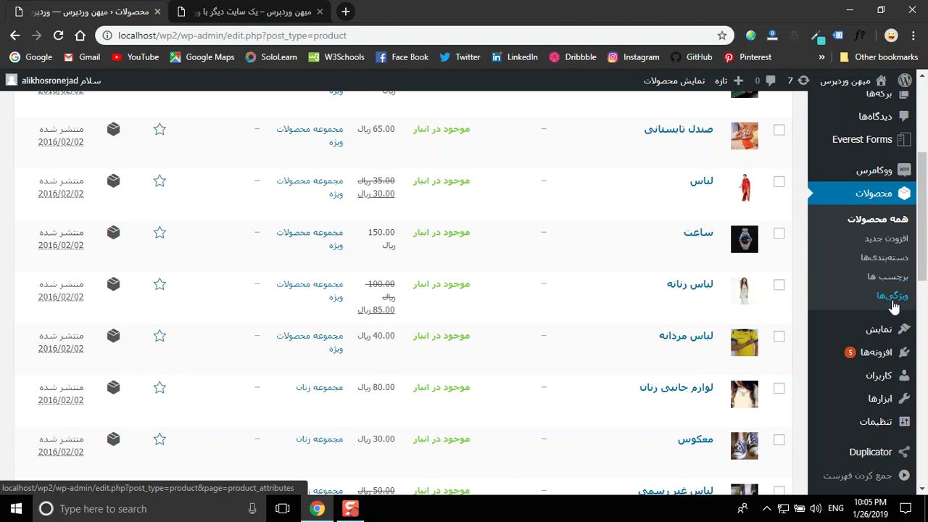
Open the product categories page (دسته‌بندی‌ها) and examine the new category form and the existing categories
click(890, 261)
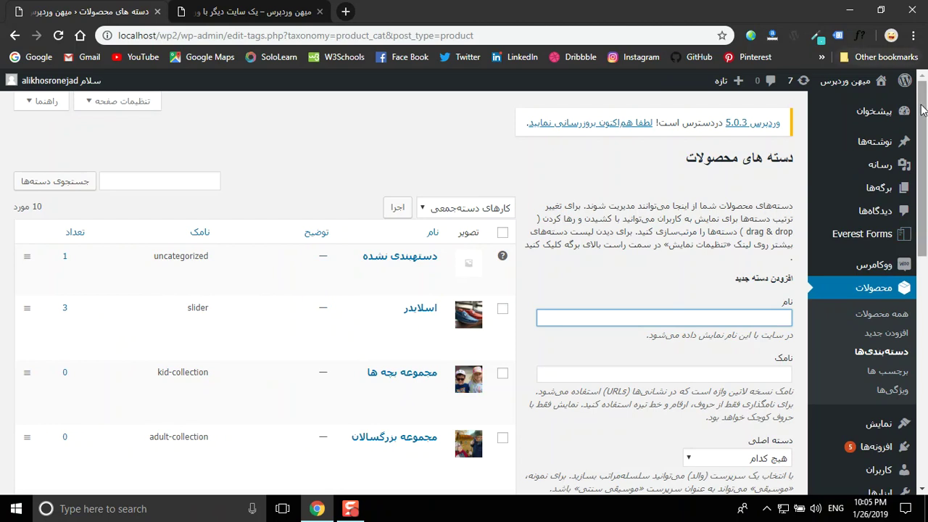
scroll(925, 177, down, 2)
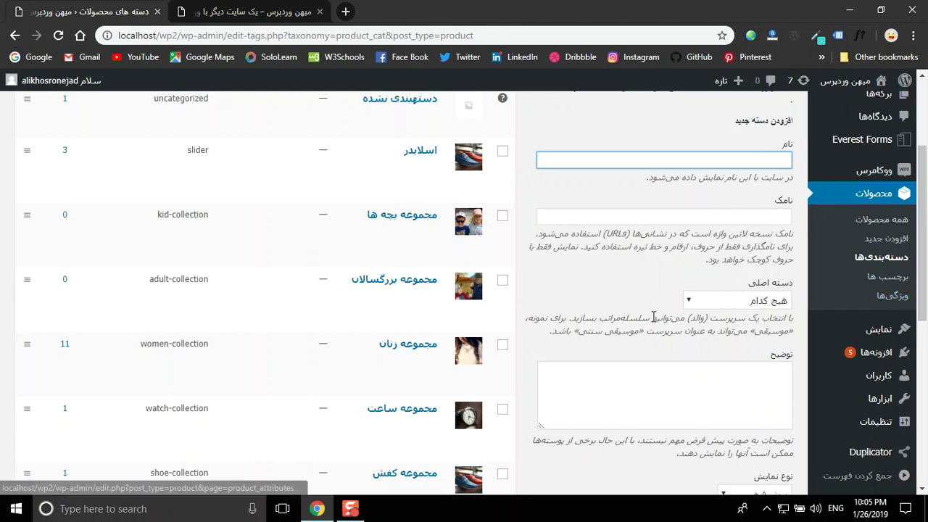
scroll(728, 337, up, 3)
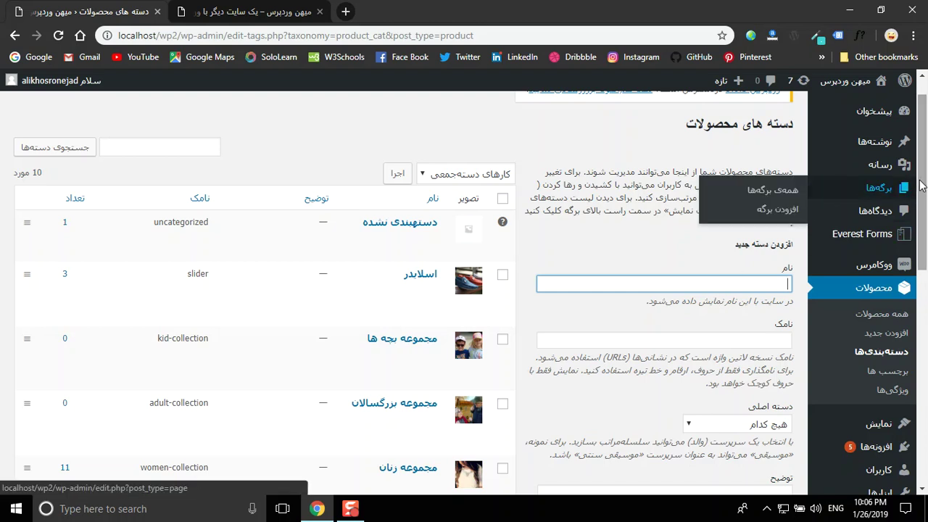
scroll(656, 324, down, 3)
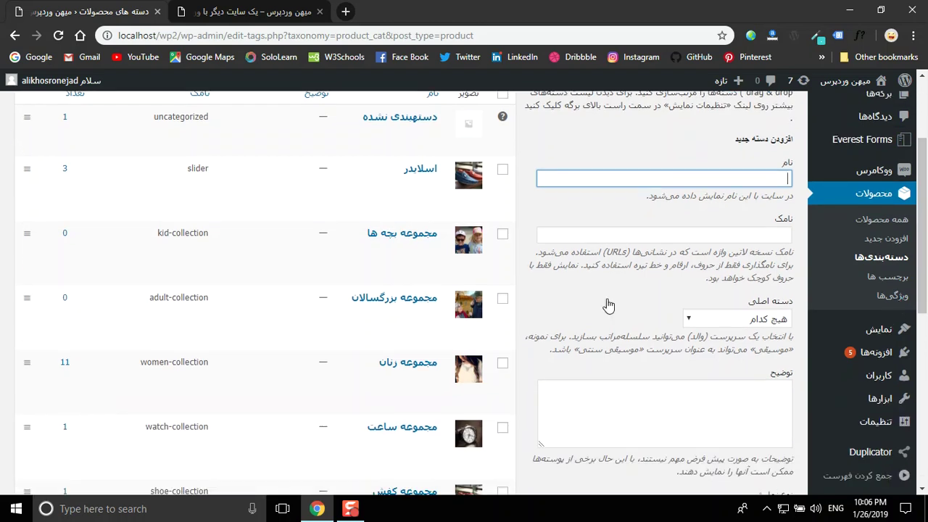
mouse_move(925, 266)
mouse_down()
mouse_move(924, 226)
mouse_move(926, 261)
mouse_up()
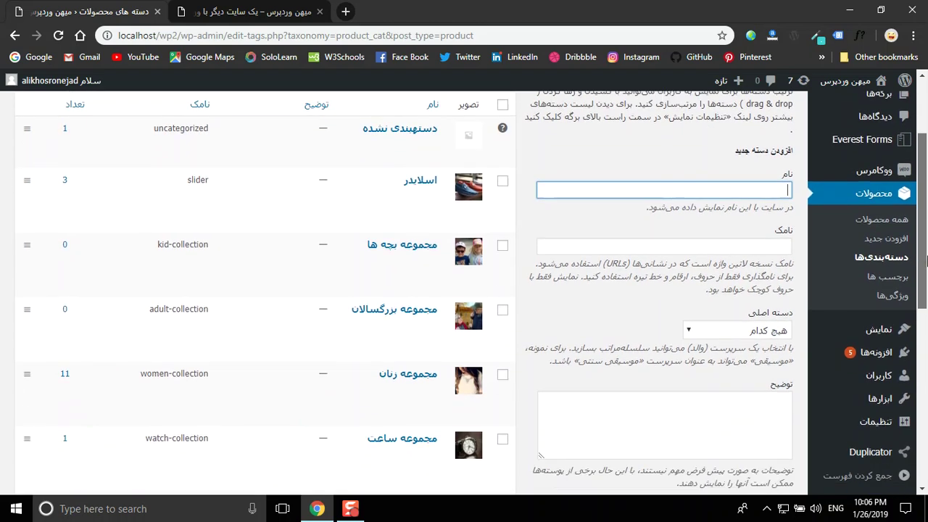
scroll(927, 260, down, 2)
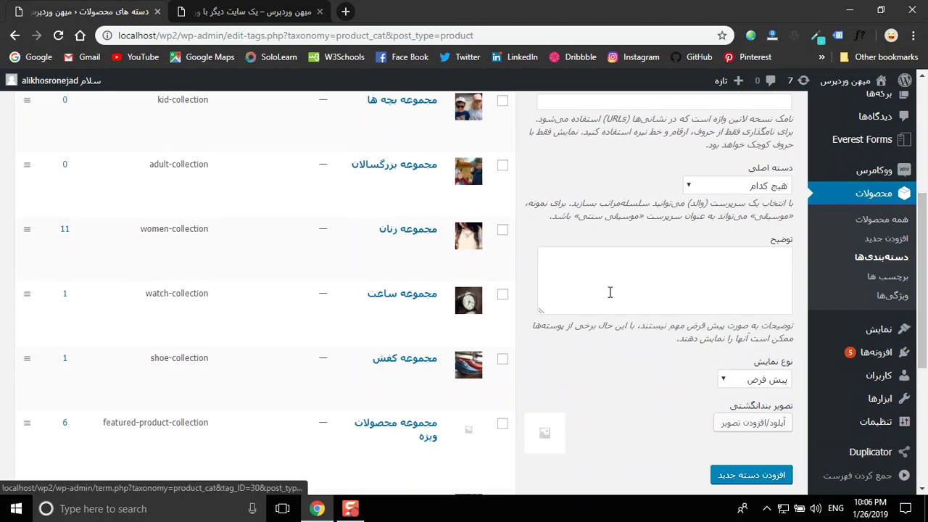
drag(922, 300, 922, 275)
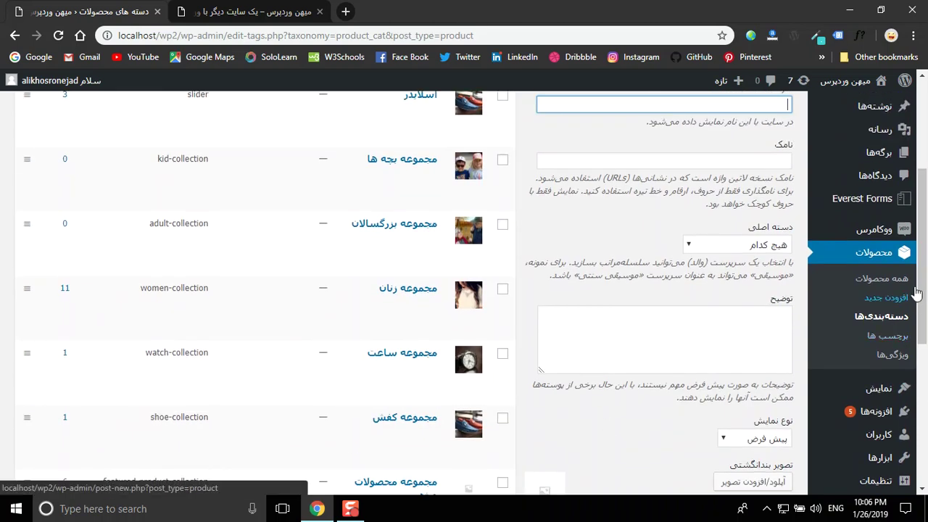
scroll(917, 304, down, 1)
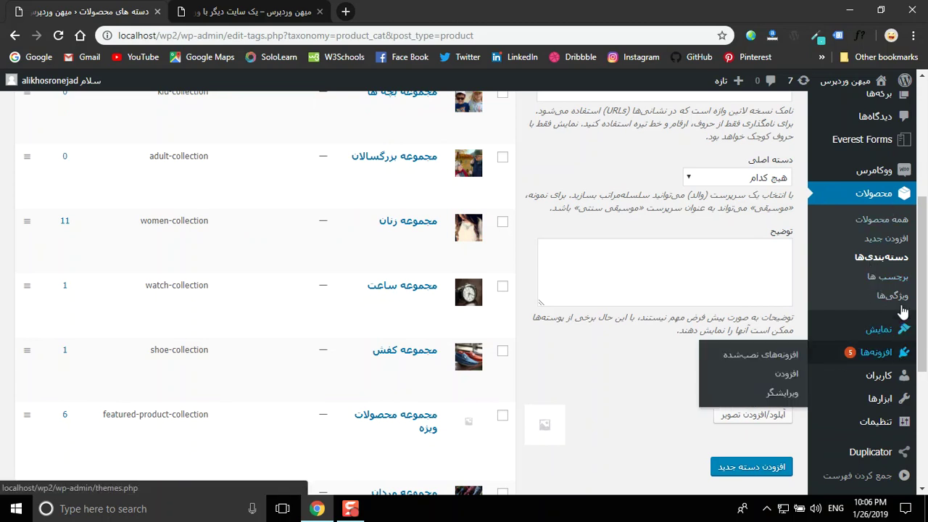
scroll(926, 272, down, 1)
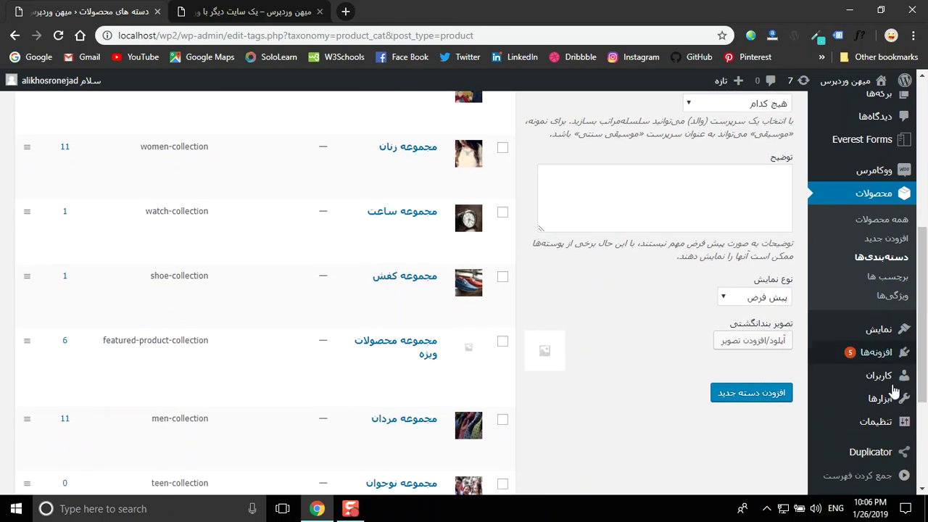
Look at the header and navigation of the shop's front page and return to the product categories page
click(250, 11)
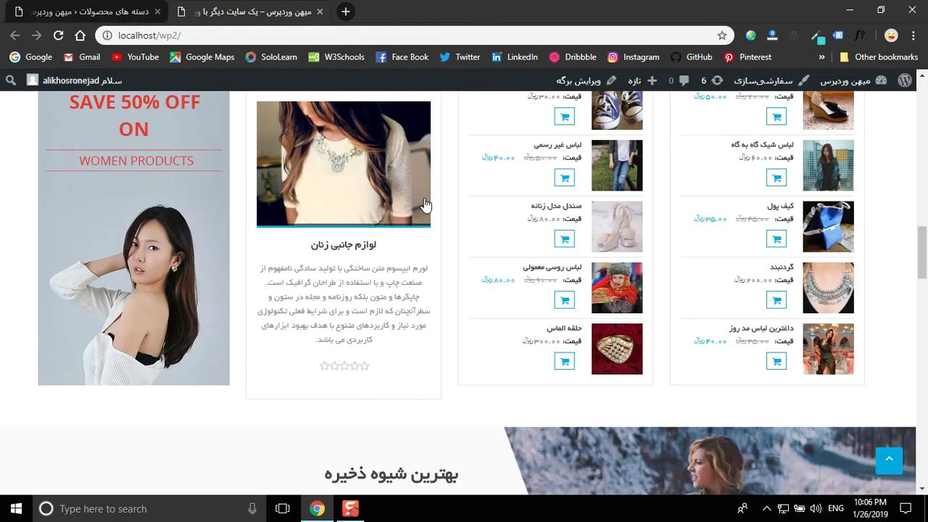
drag(921, 254, 921, 107)
click(32, 11)
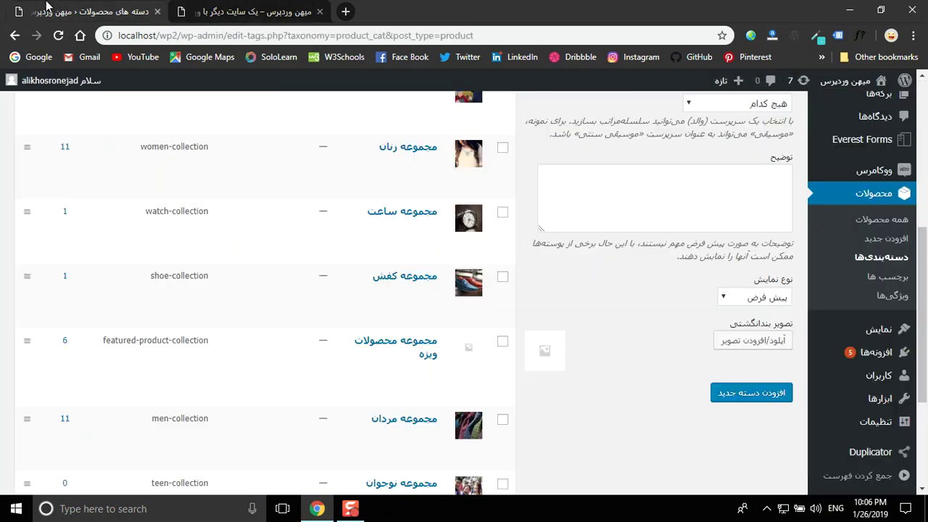
Open the menus page (فهرست‌ها) in a separate browser tab, alongside the shop's front page
mouse_move(883, 338)
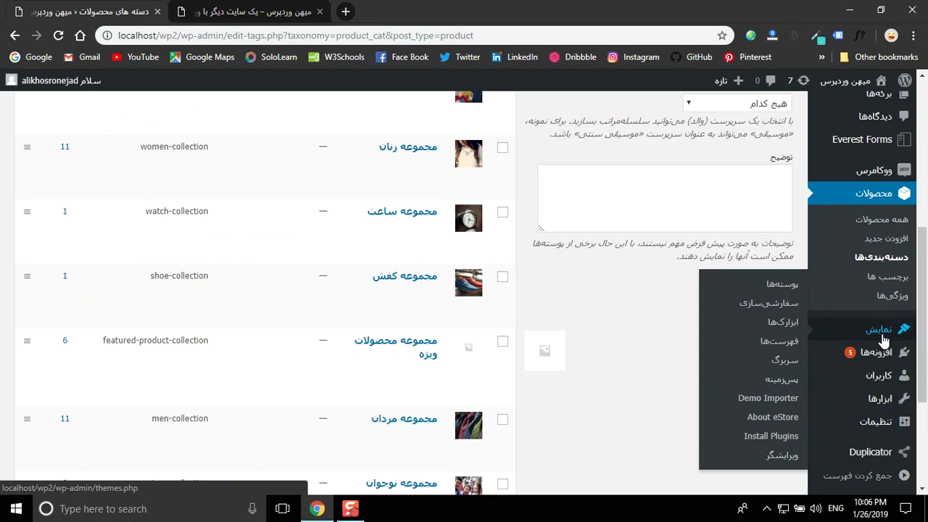
right_click(777, 341)
key(Escape)
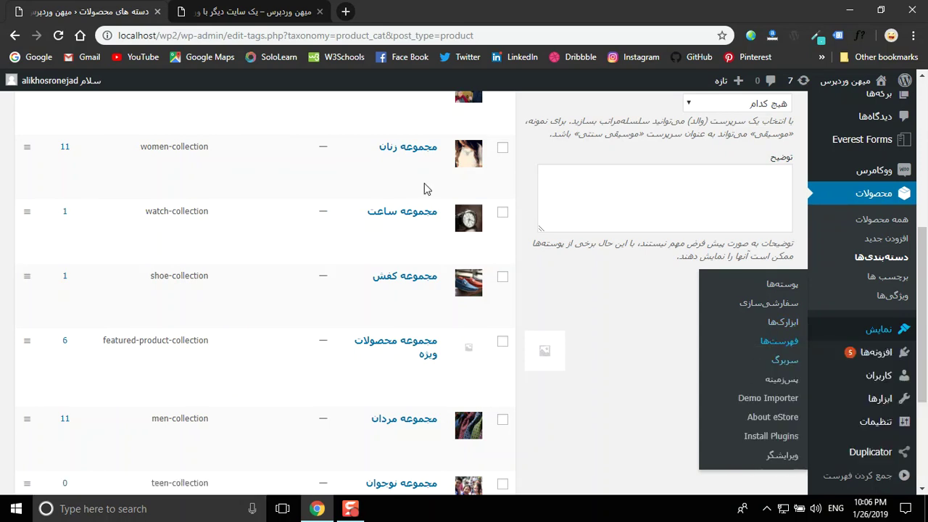
click(268, 11)
key(ctrl+Tab)
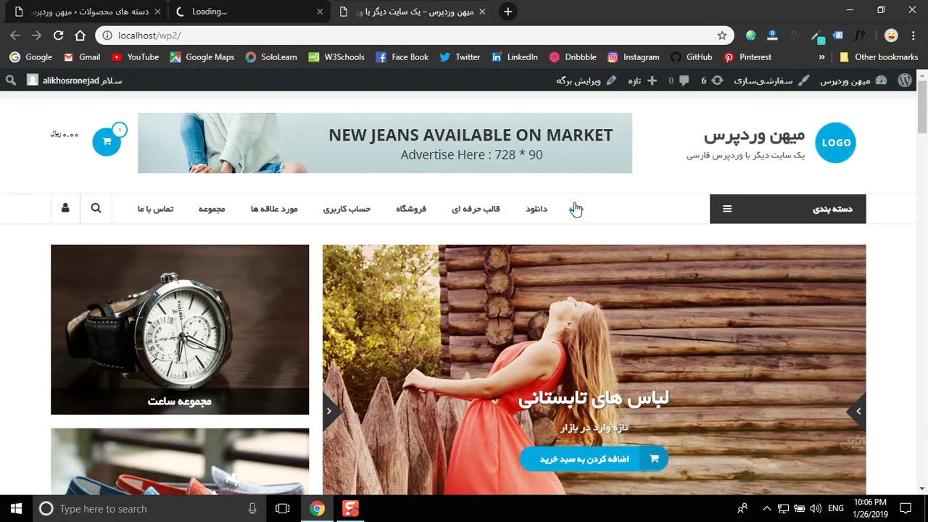
key(ctrl+shift+Tab)
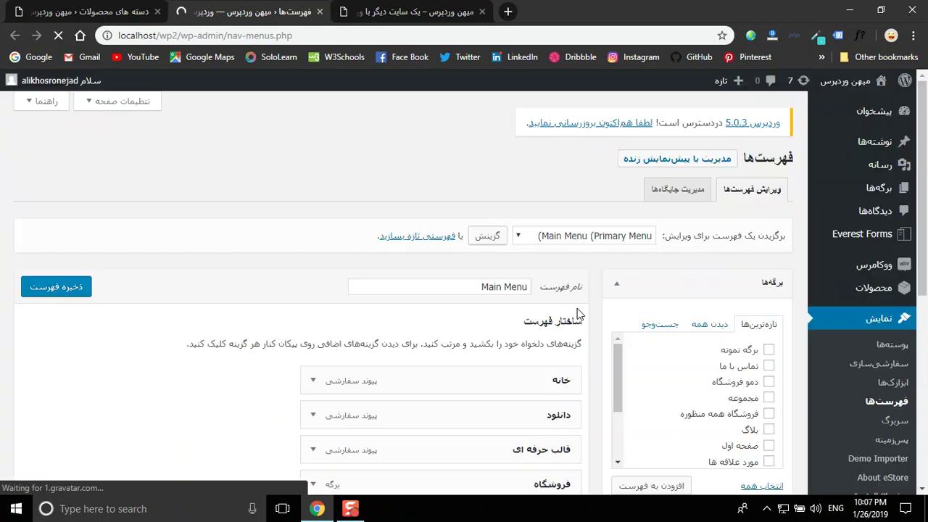
Examine the Main Menu structure and the menus available for editing, and compare them with the front page's navigation
drag(926, 227, 925, 278)
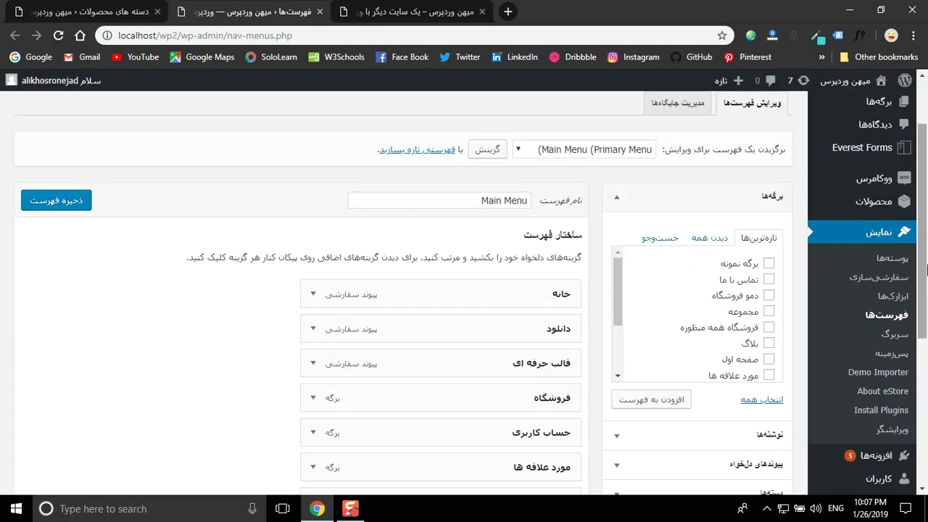
click(565, 155)
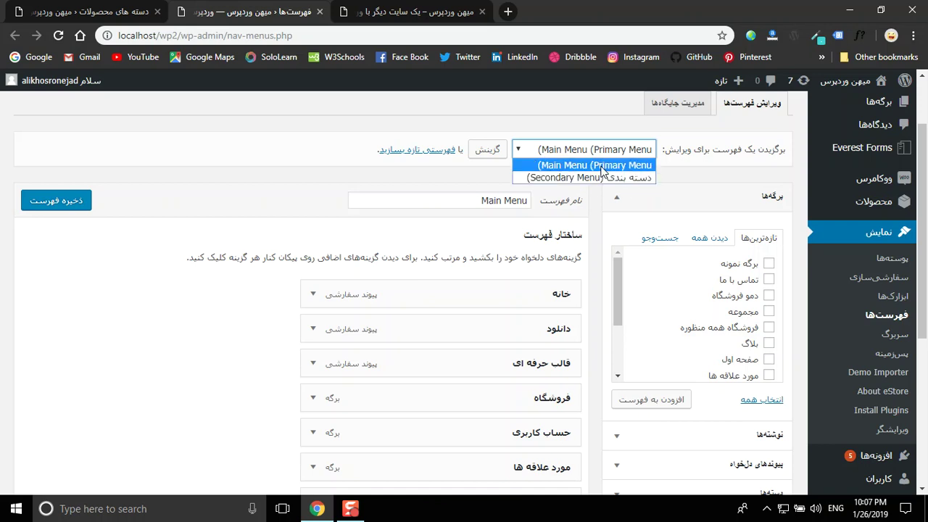
click(411, 6)
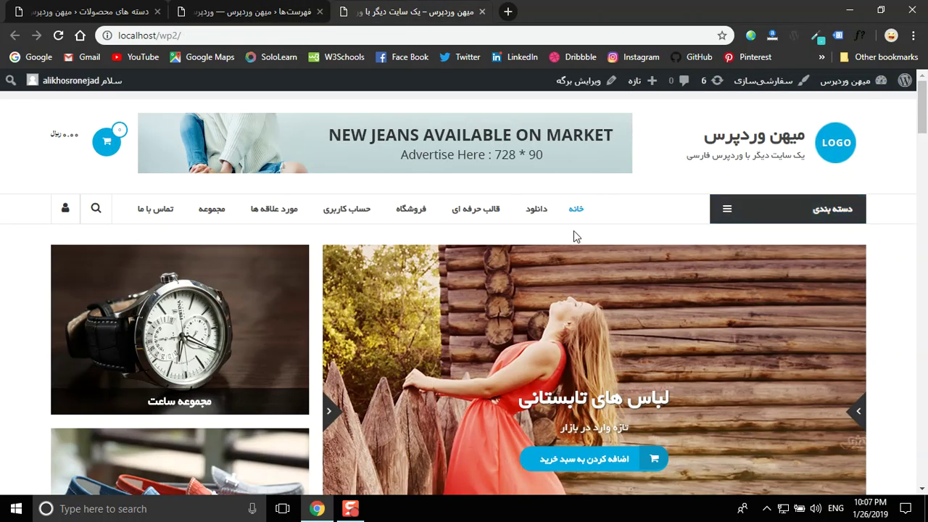
click(211, 10)
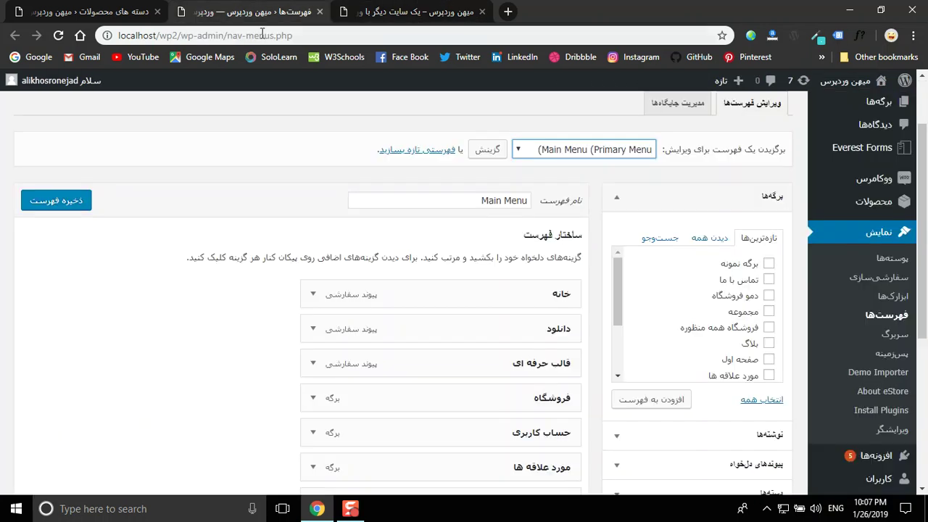
Compare the existing product categories with the front page's image slider and its men's, children's, adults', teens' and women's collection sections
click(143, 6)
scroll(926, 203, up, 3)
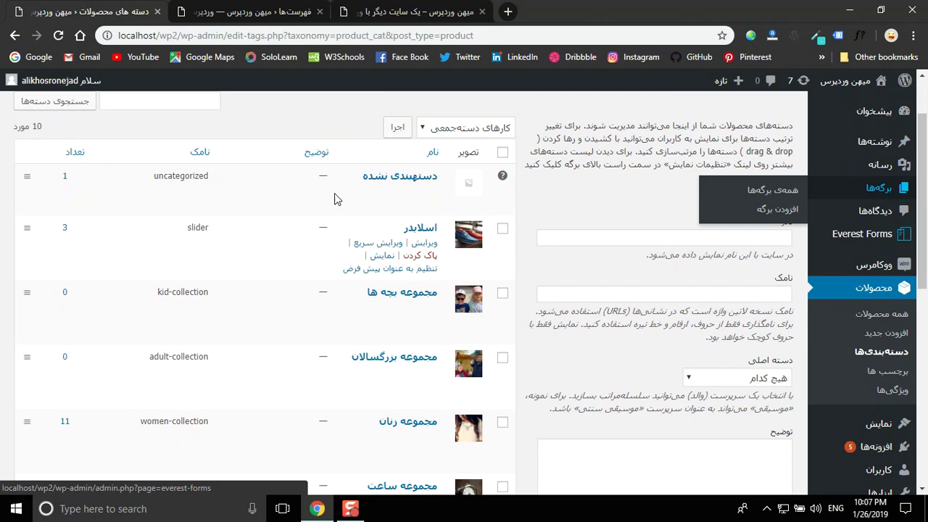
click(286, 7)
click(395, 13)
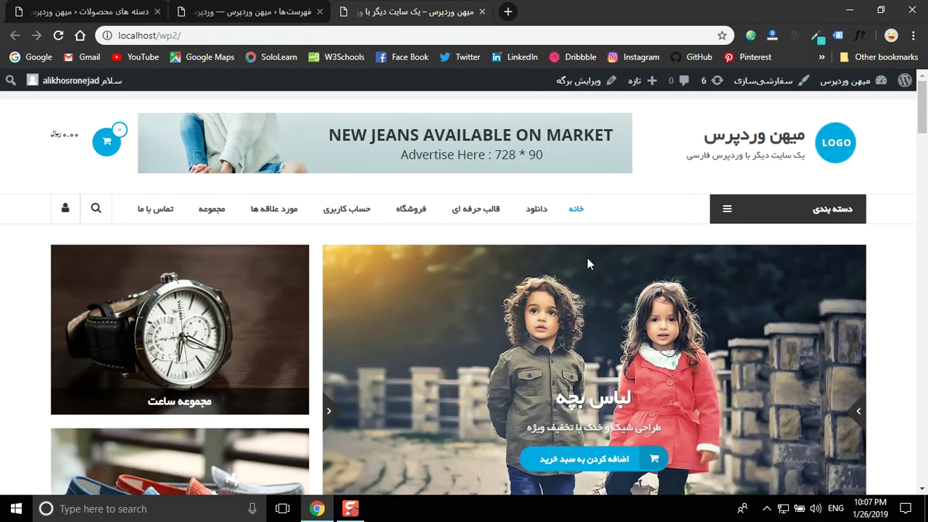
scroll(925, 118, down, 2)
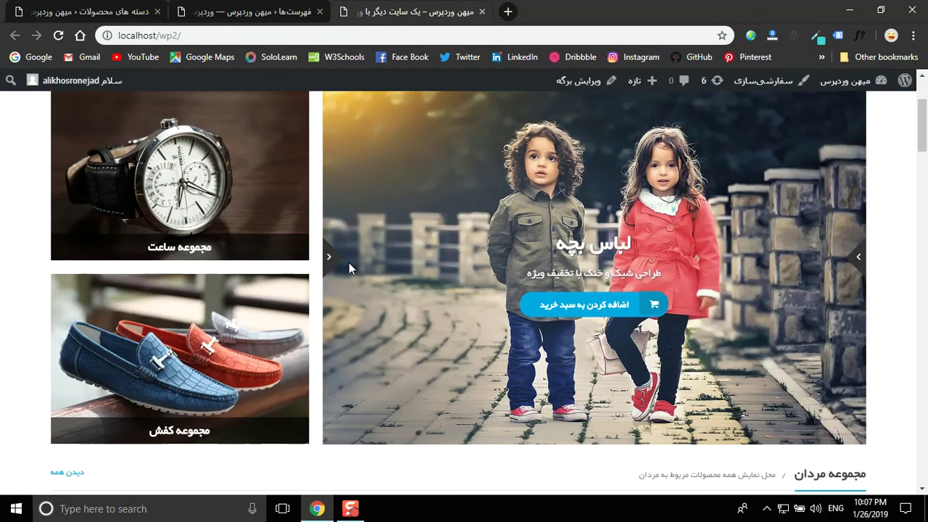
click(329, 260)
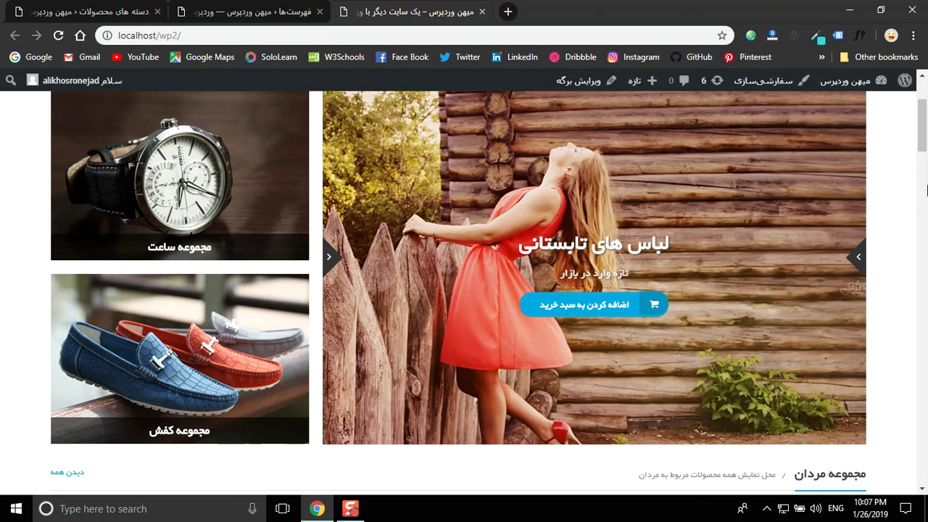
scroll(922, 138, down, 10)
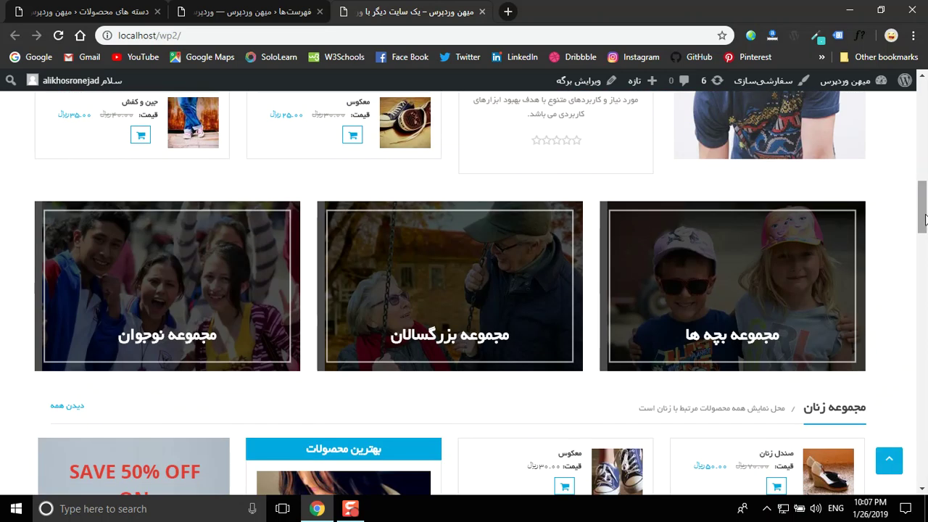
scroll(922, 205, down, 7)
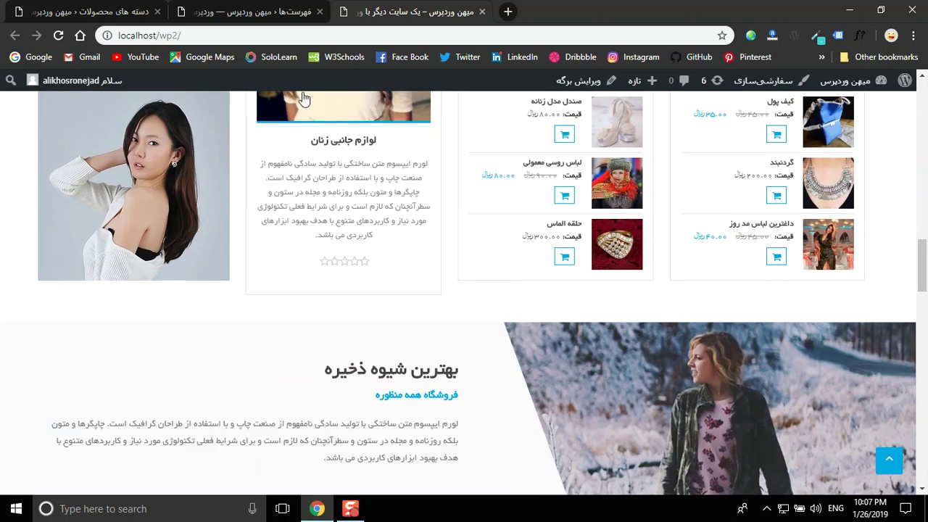
Glance at the category list, look through the rest of the front page and go back up to its header
click(142, 6)
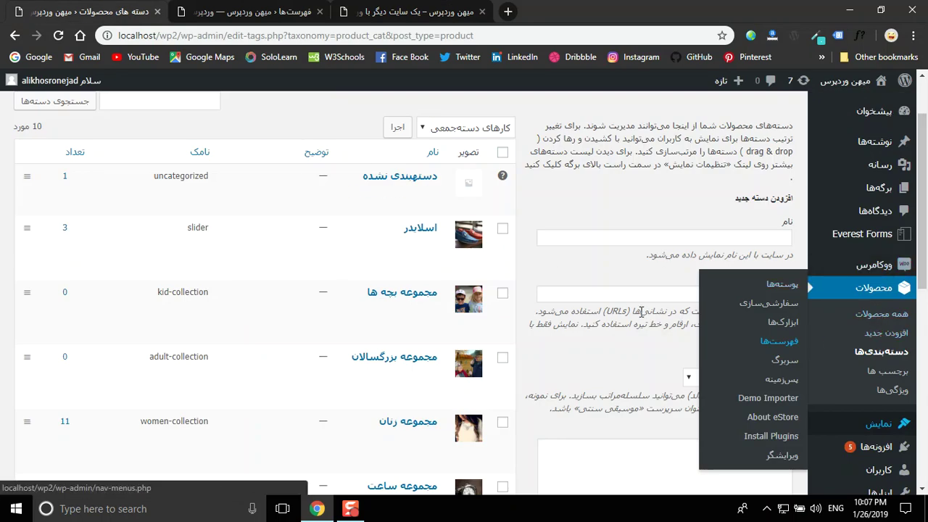
click(395, 6)
drag(922, 267, 924, 432)
click(890, 464)
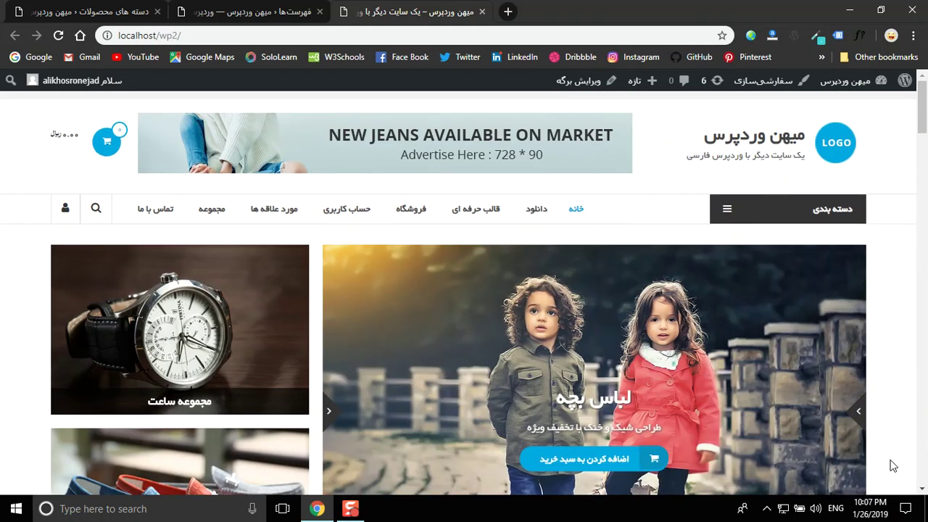
scroll(921, 108, down, 1)
scroll(922, 109, up, 1)
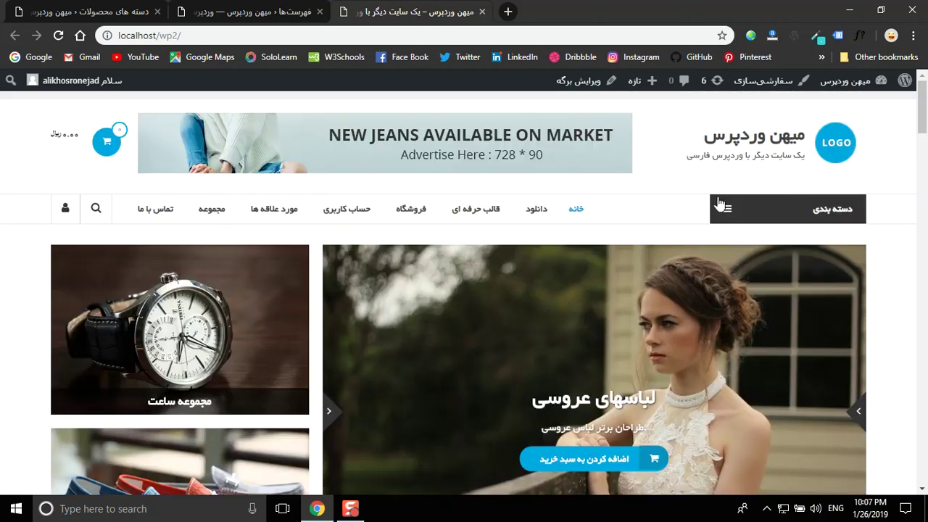
Look over the products submenu (محصولات) from the menus page and return to the shop's front page
click(245, 6)
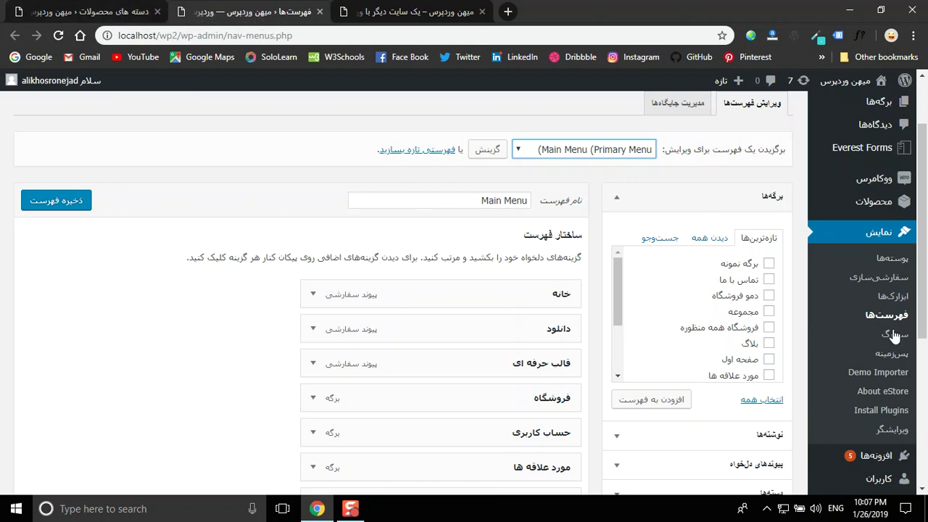
mouse_move(813, 211)
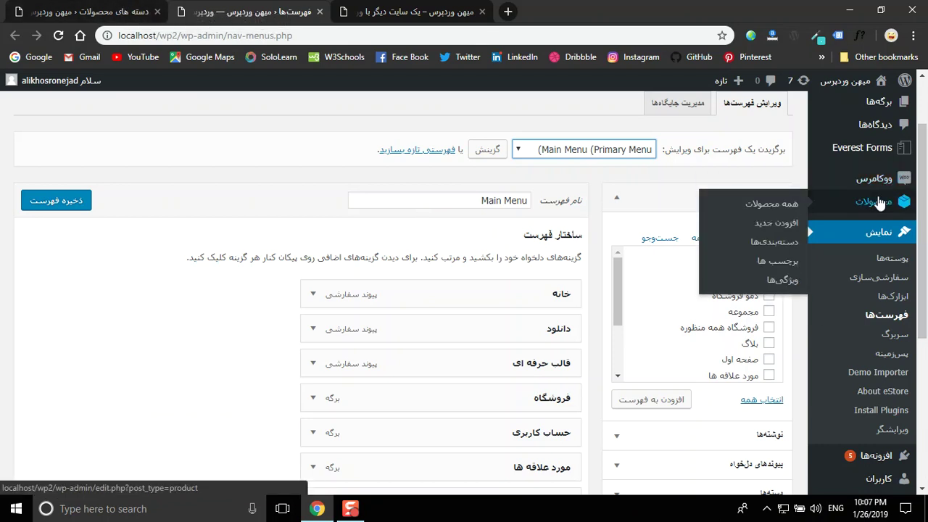
mouse_move(874, 178)
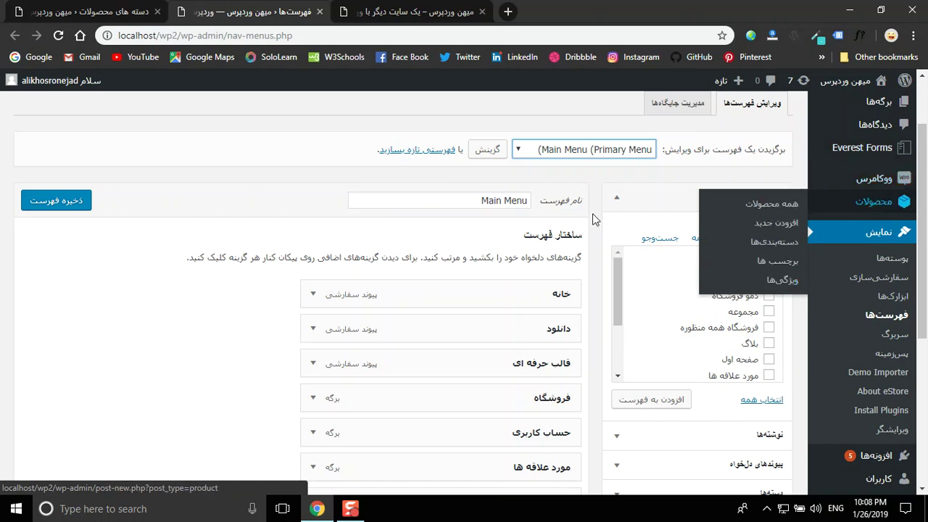
click(410, 9)
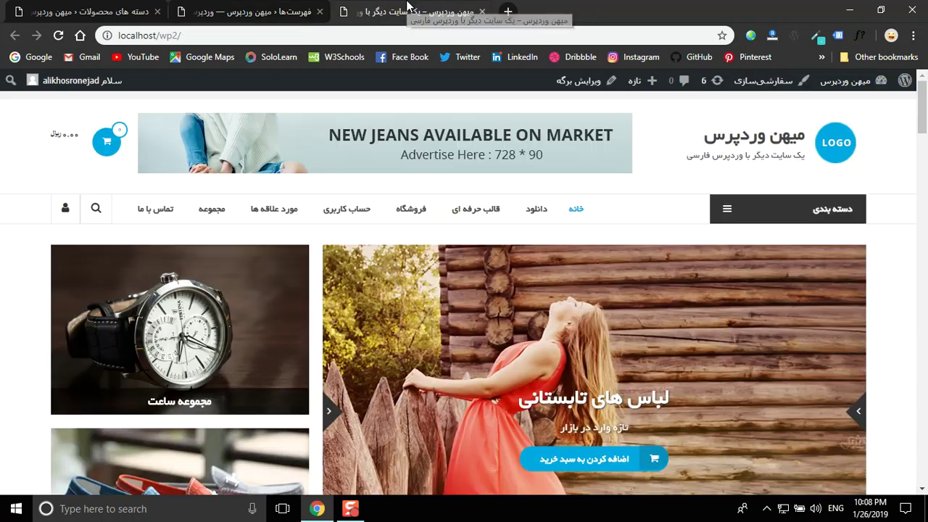